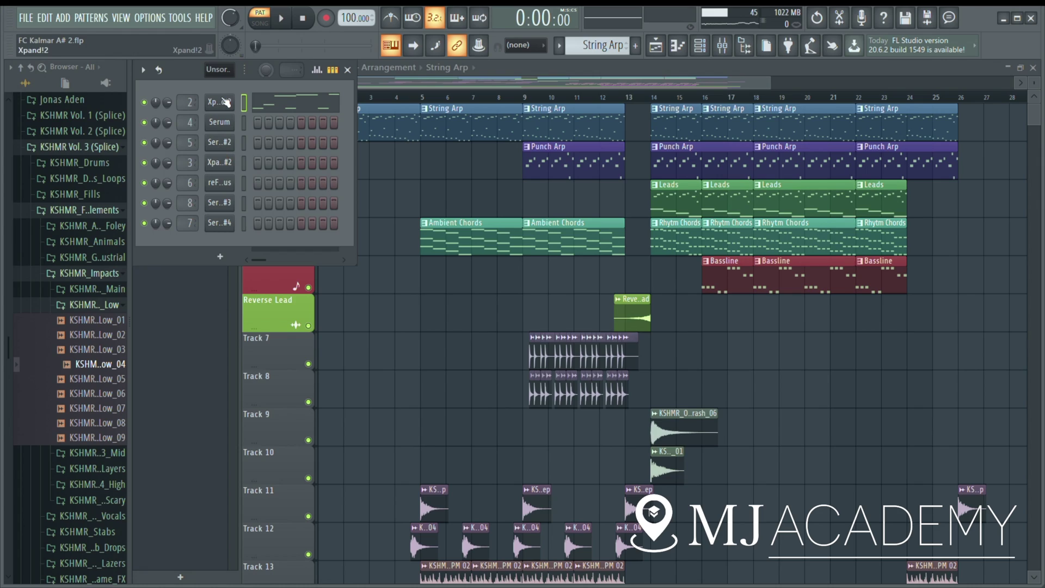
Open the Xpand!2 instrument used for the String Arp pattern
left_click(224, 102)
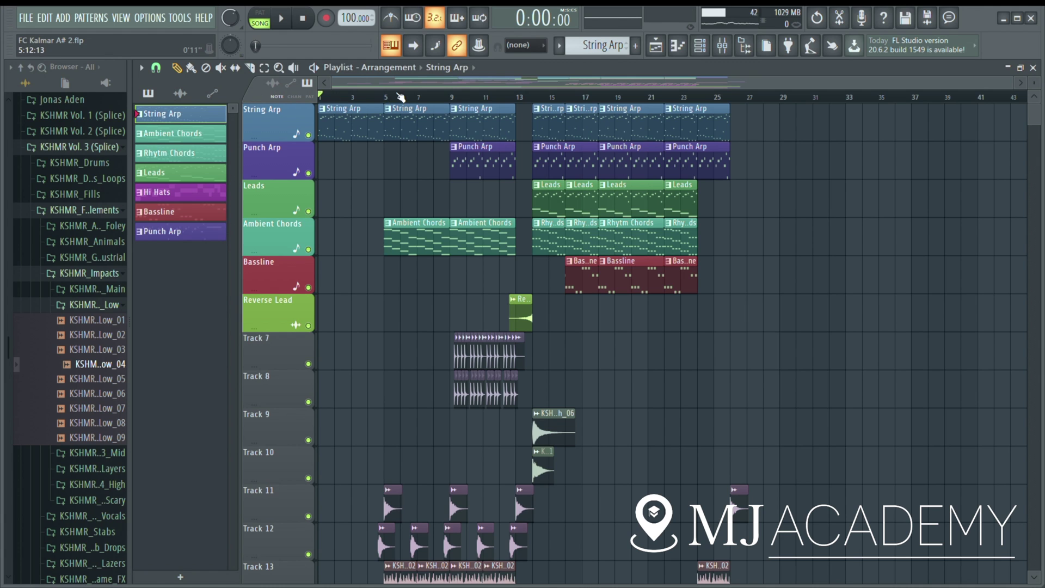
Listen to the Ambient Chords track in solo and examine its chord notes in the piano roll
right_click(309, 249)
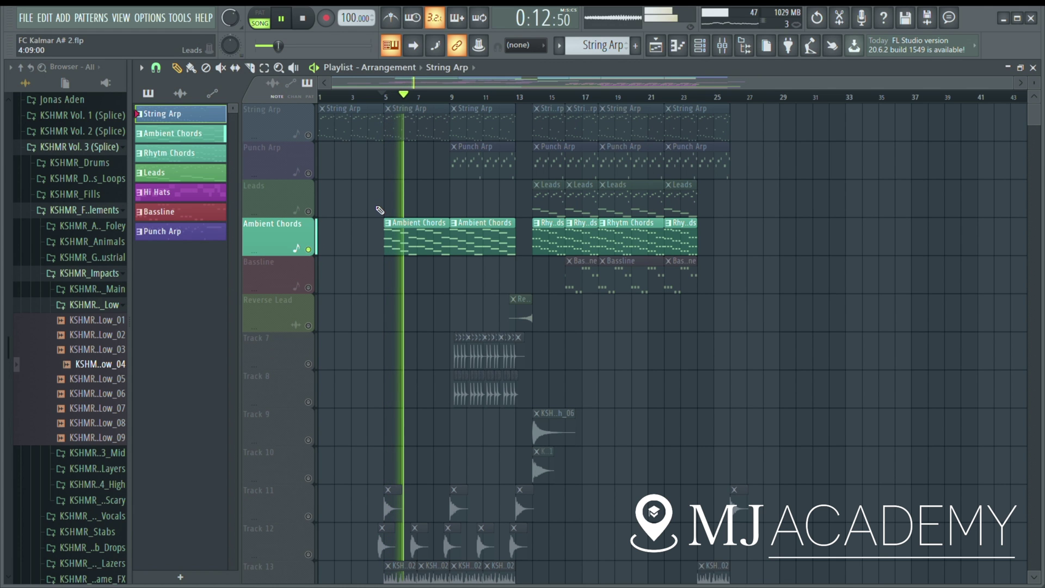
double_click(427, 231)
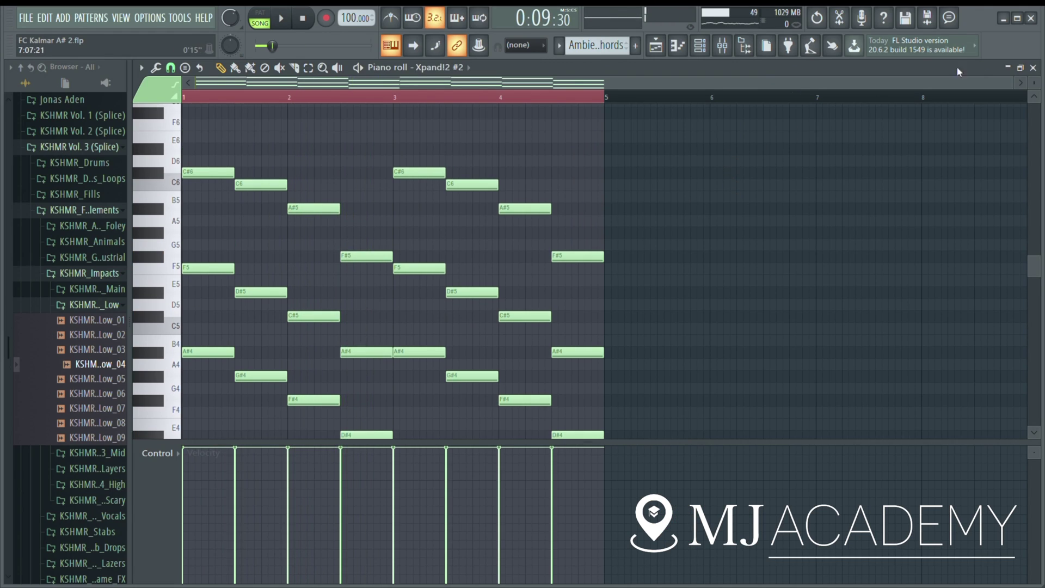
left_click(1034, 67)
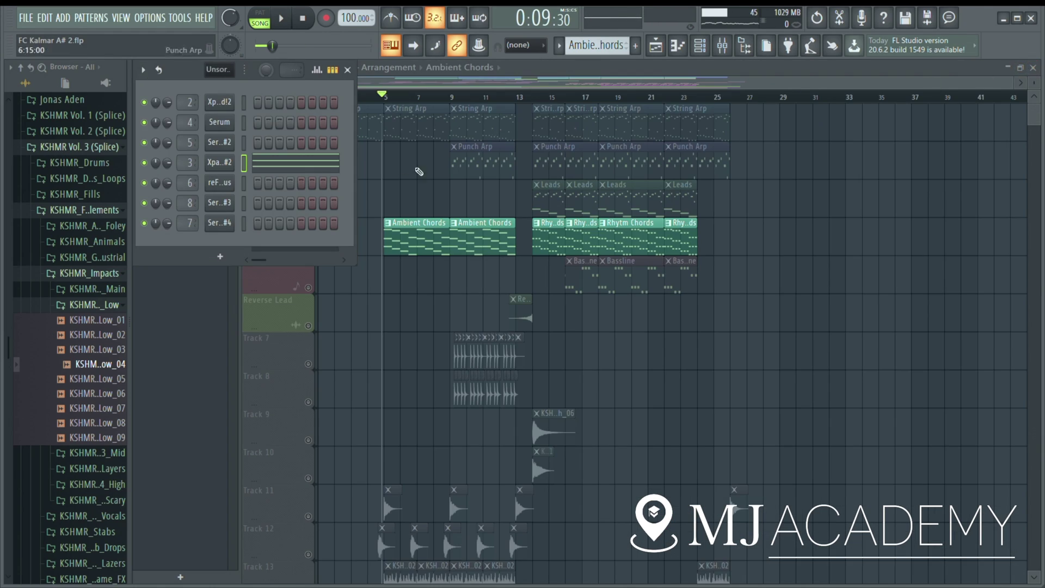
key("F6")
right_click(308, 249)
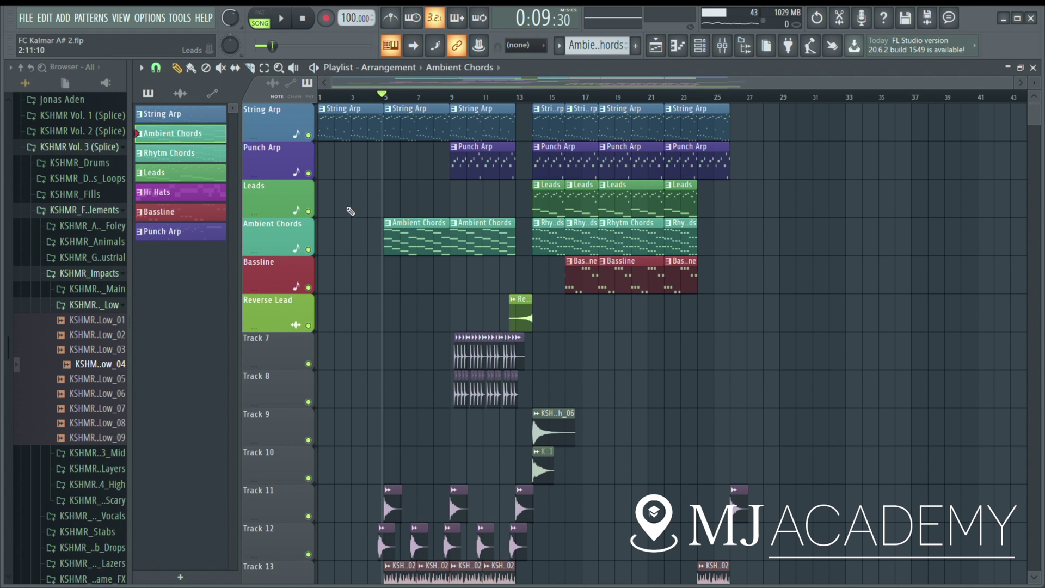
Play the full arrangement's intro from bar 1 and look over the drum tracks below the melodic ones
scroll(351, 212, "down", 10)
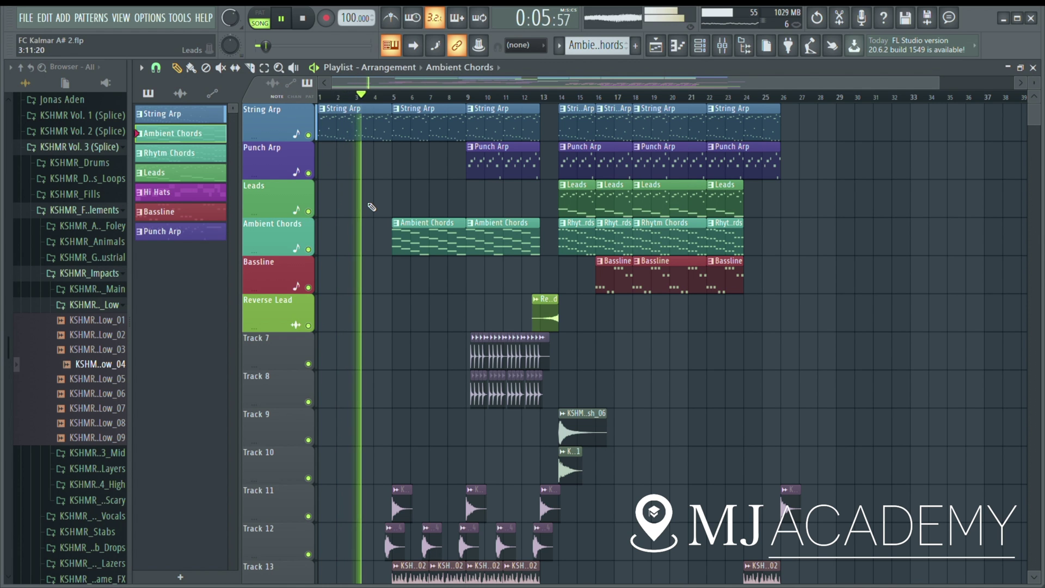
key("space")
scroll(364, 304, "down", 5)
scroll(364, 304, "down", 5)
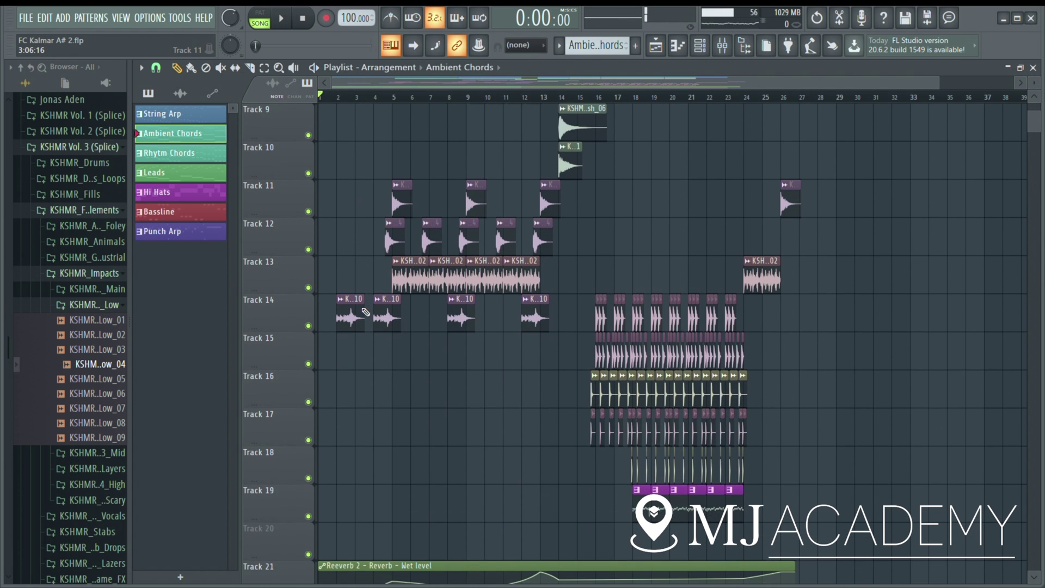
Solo Track 14 and play its KSHMR orchestral drum ending hits from bar 1
scroll(338, 359, "up", 4)
right_click(308, 402)
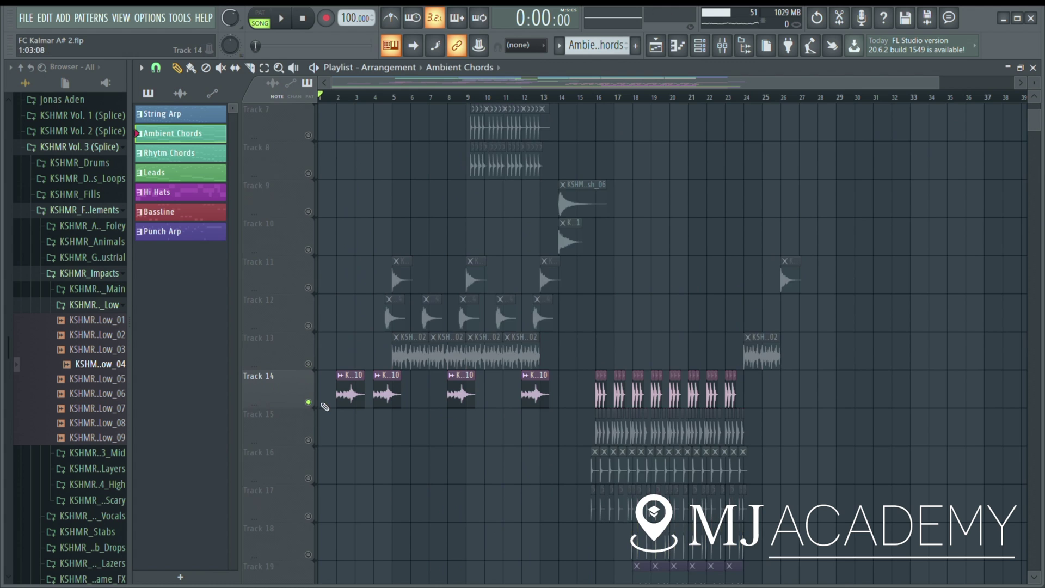
scroll(338, 406, "down", 2)
scroll(339, 408, "up", 5)
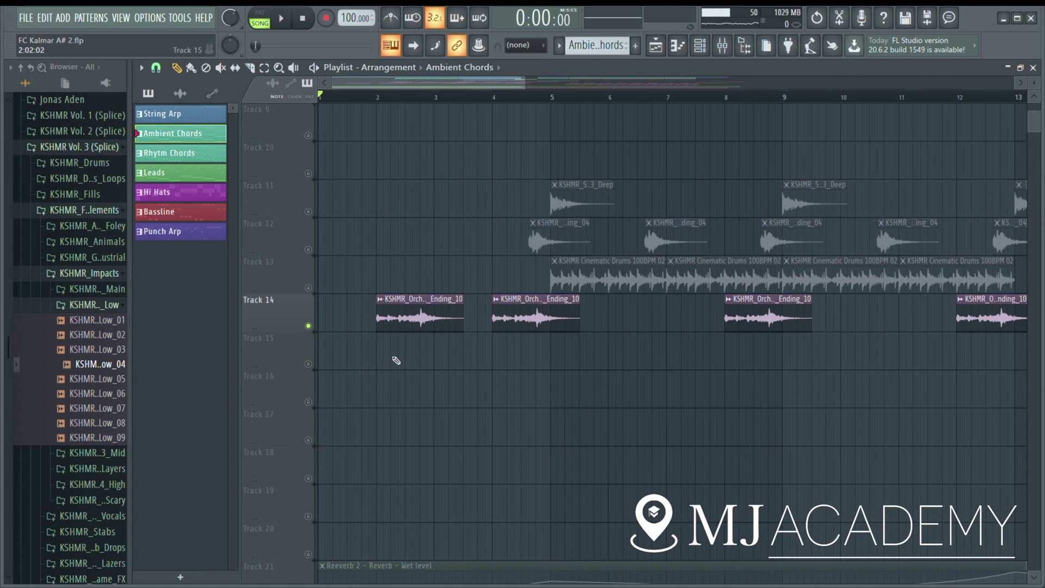
key("space")
scroll(427, 355, "down", 5)
scroll(585, 471, "up", 10)
scroll(497, 443, "down", 4)
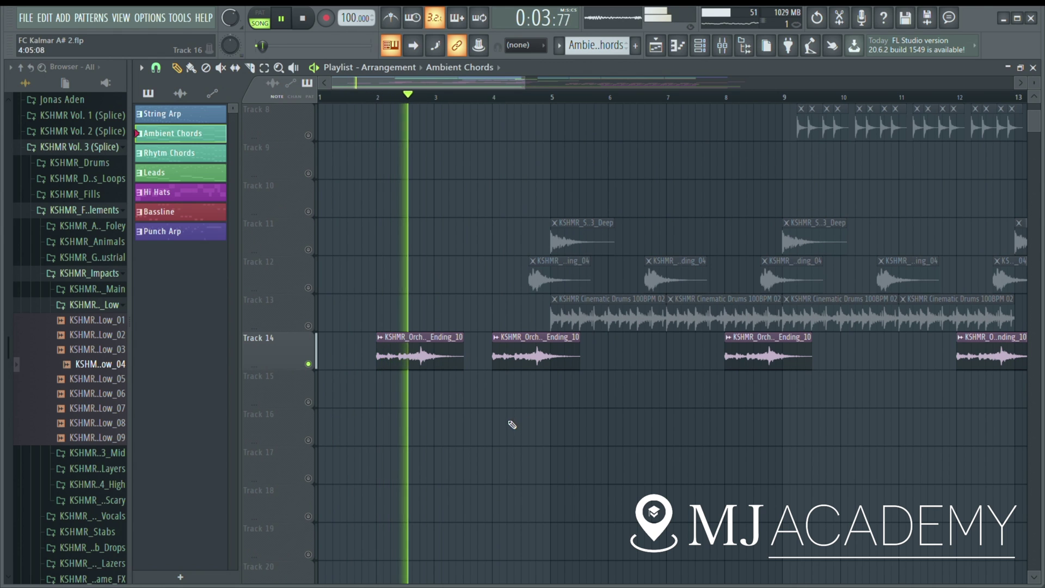
scroll(534, 441, "down", 2)
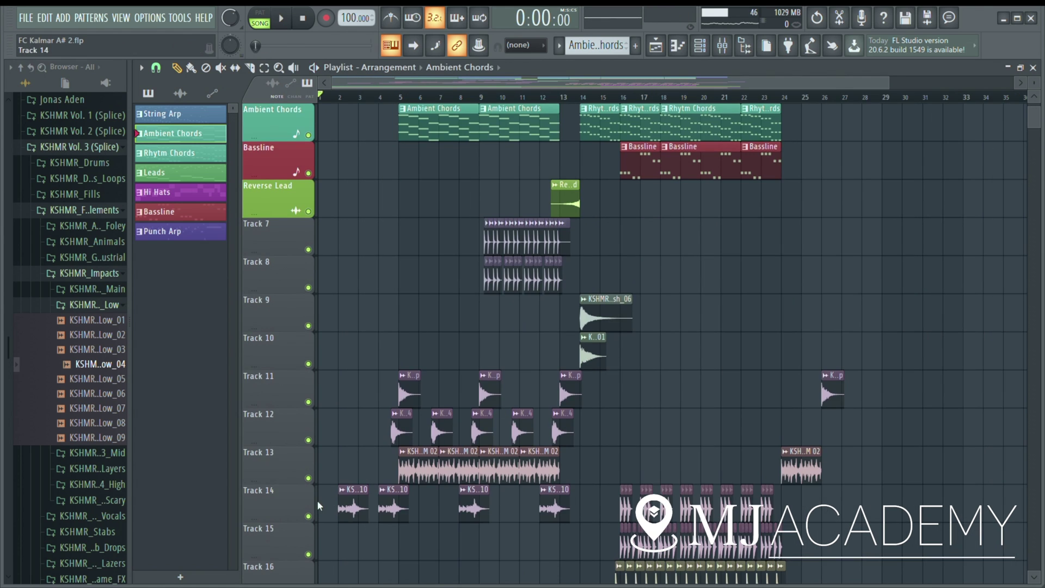
Isolate Track 14 once more and replay its drum endings from the start of the song
right_click(308, 516)
scroll(332, 480, "down", 2)
left_click(309, 402)
scroll(336, 362, "down", 2)
left_click(308, 288)
scroll(314, 305, "up", 2)
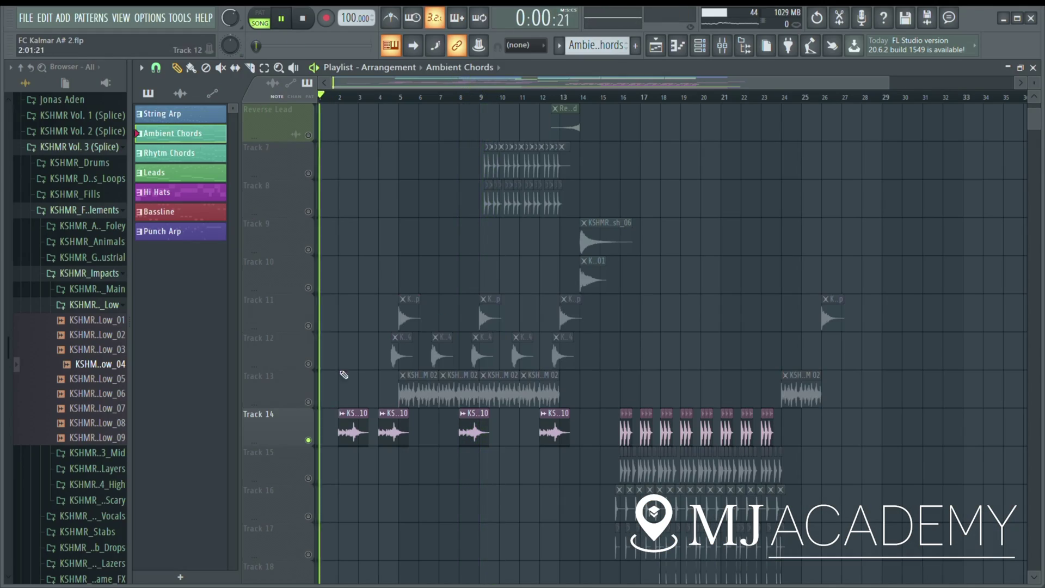
scroll(353, 125, "up", 3)
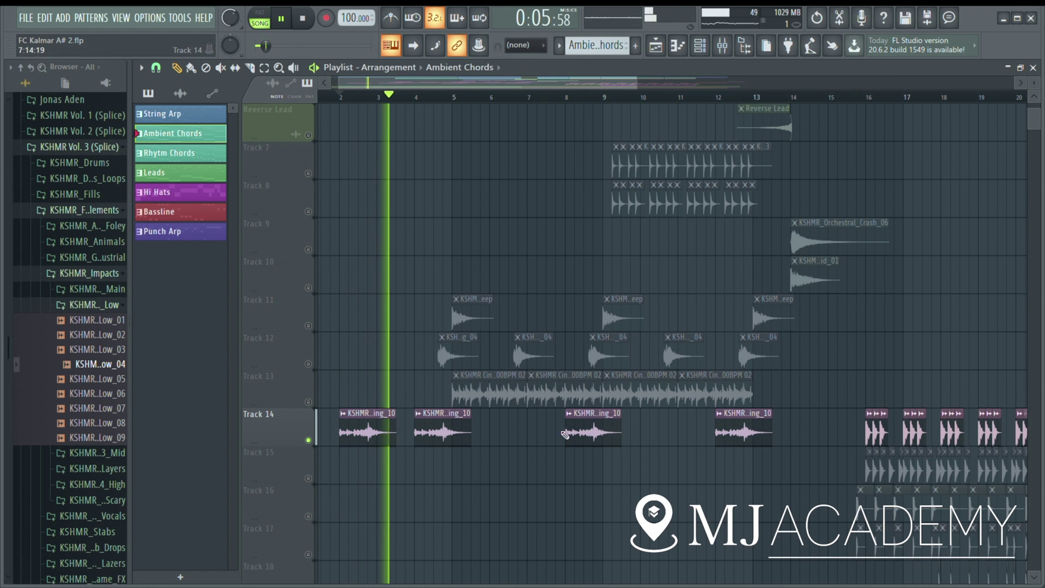
key("space")
Solo Track 13 and play its KSHMR Cinematic Drums loop from bar 5
left_click(311, 404)
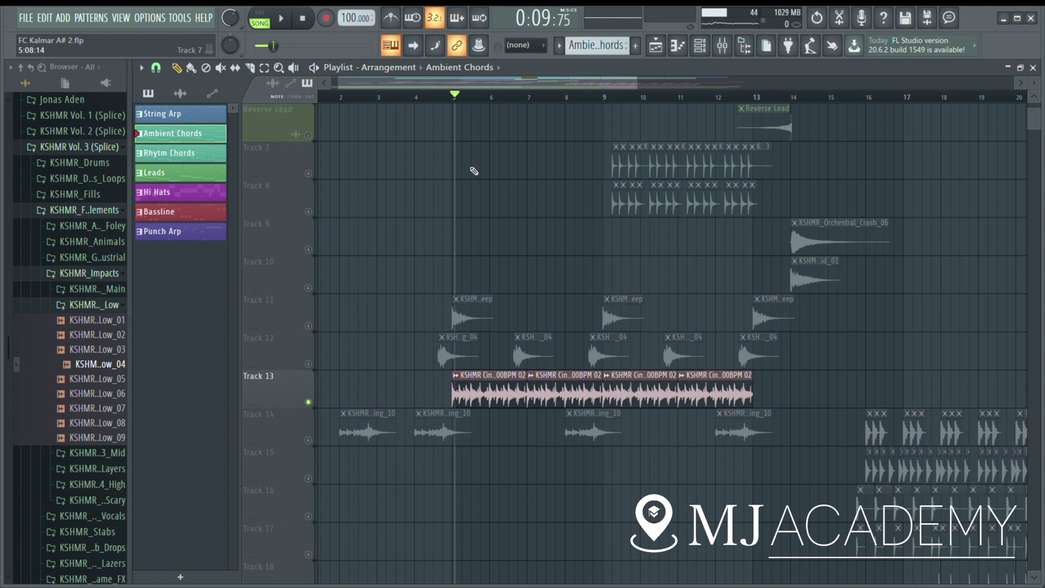
scroll(526, 275, "down", 1)
scroll(525, 276, "up", 2)
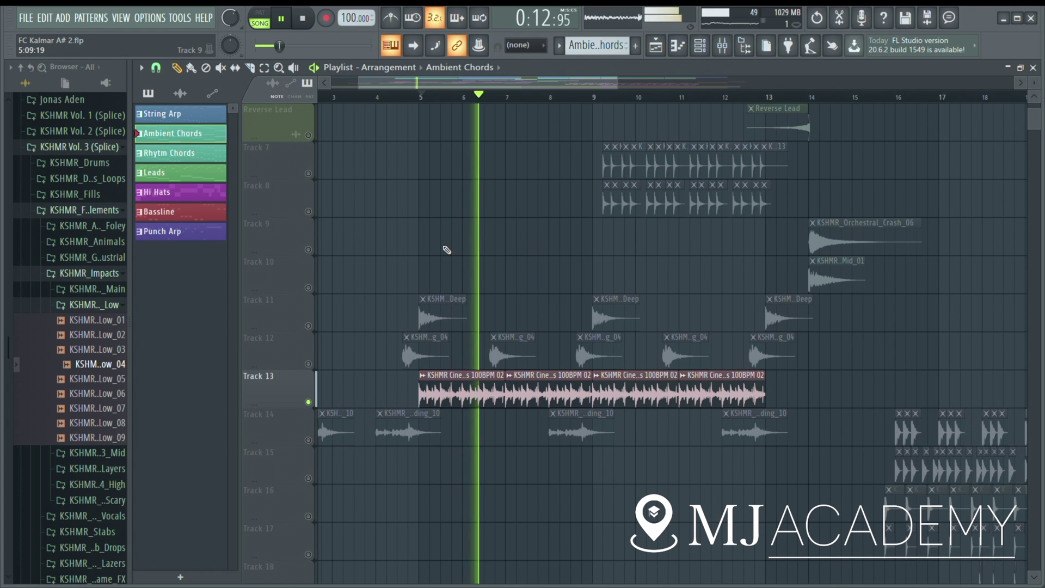
scroll(479, 278, "up", 2)
scroll(474, 321, "down", 1)
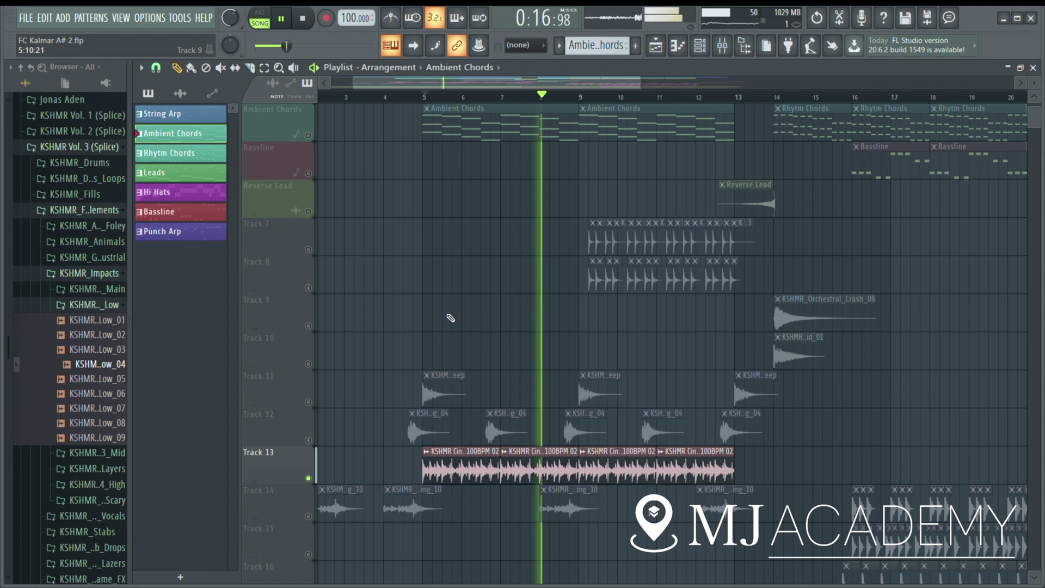
scroll(448, 317, "down", 1)
key("space")
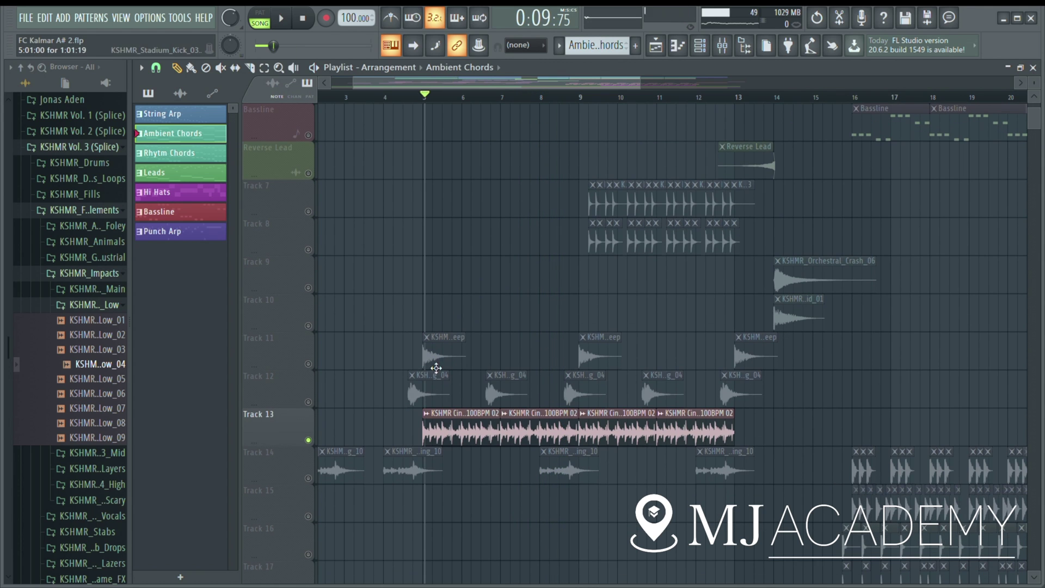
Play Track 12's orchestral drum endings in solo, and switch the solo to Track 11's stadium kick
right_click(308, 402)
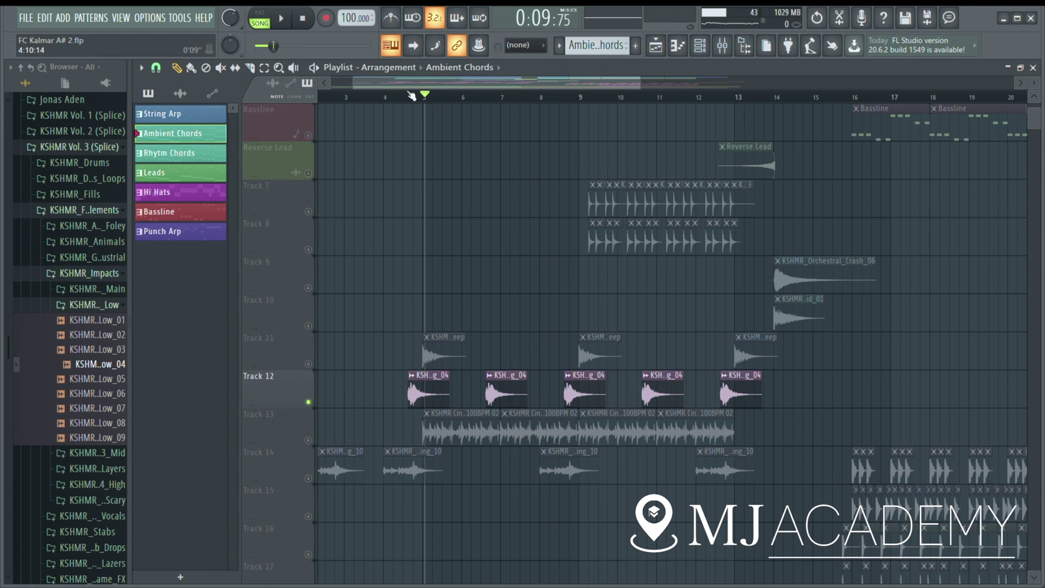
key("space")
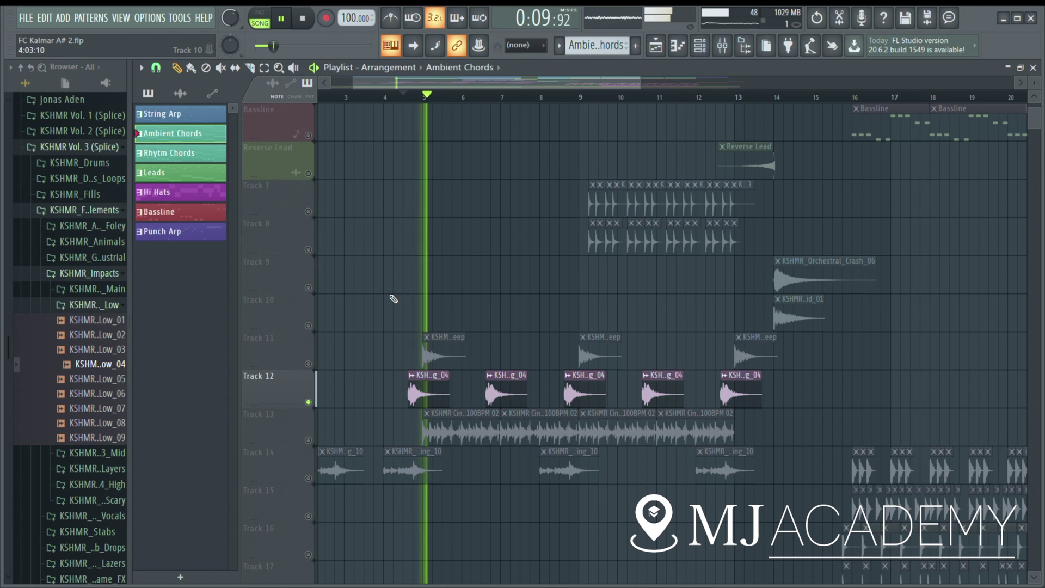
key("space")
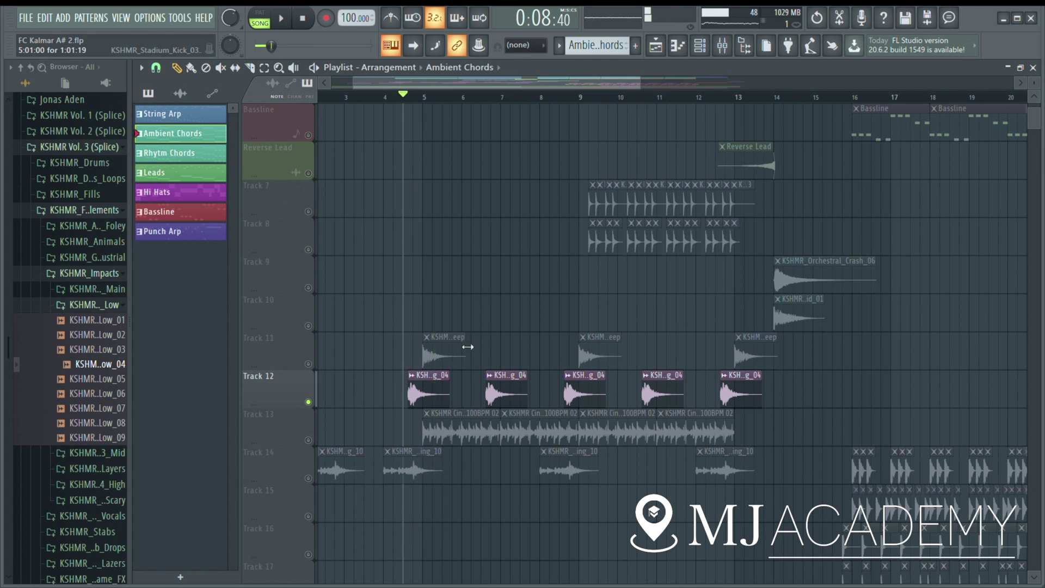
right_click(308, 363)
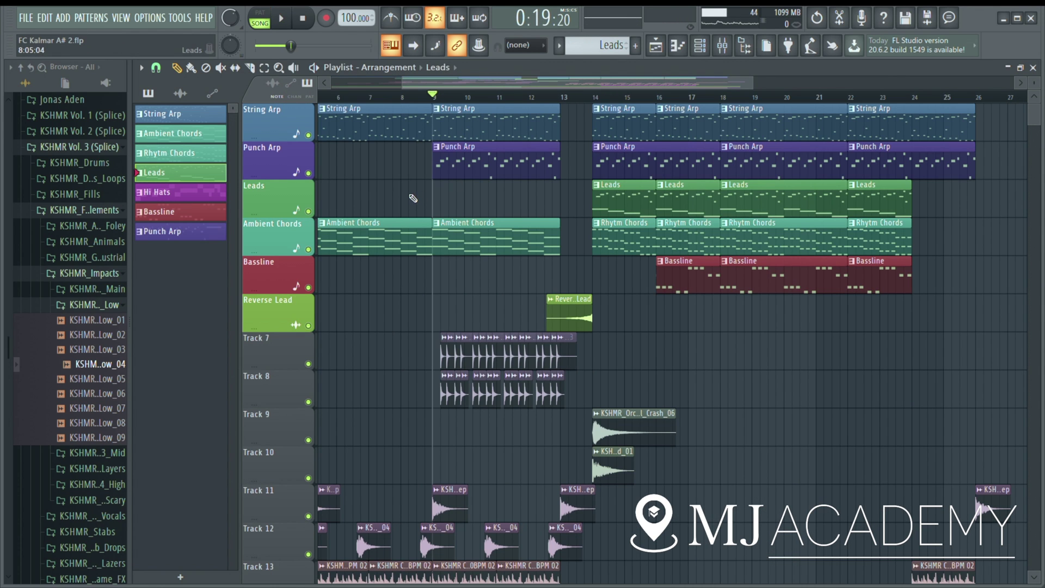
Solo the Punch Arp track and play it from bar 9
scroll(436, 224, "up", 3)
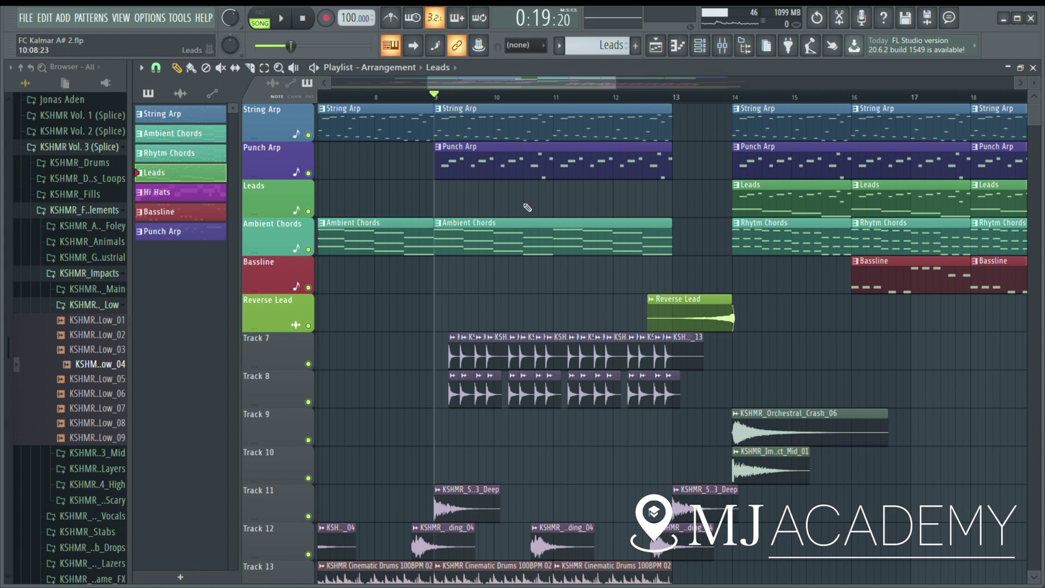
scroll(490, 211, "up", 2)
scroll(450, 208, "up", 1)
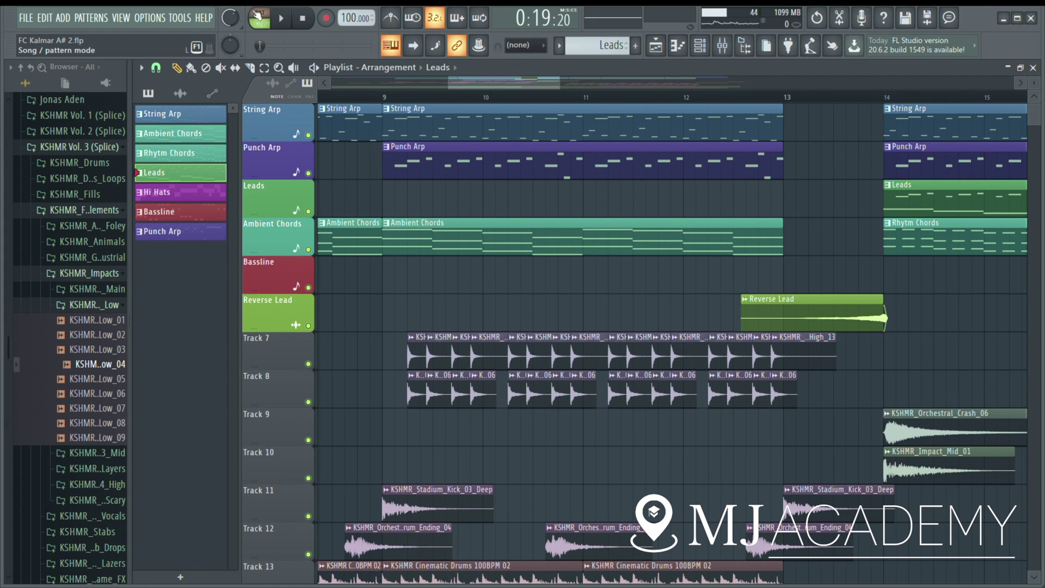
right_click(308, 173)
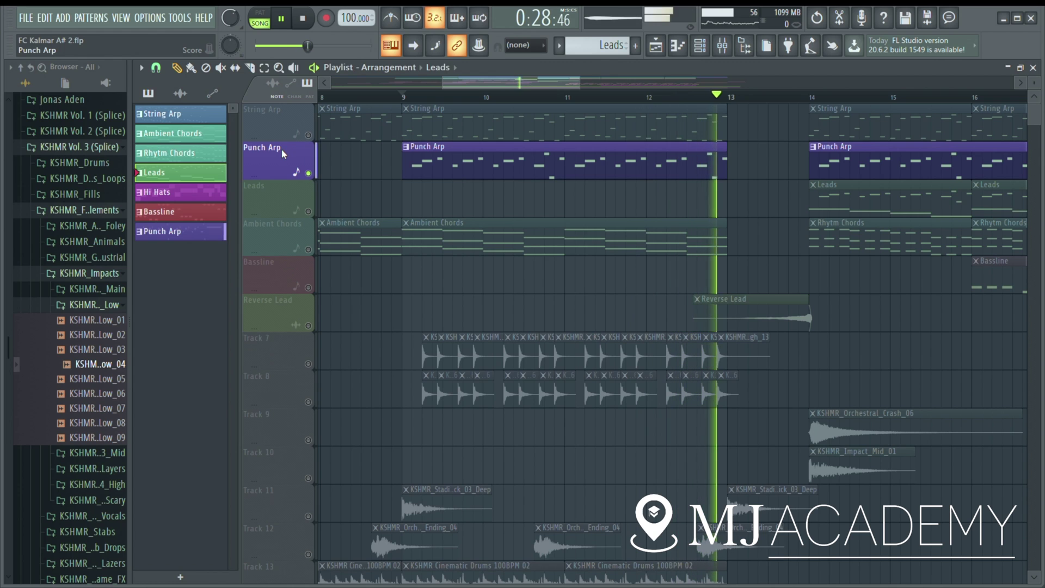
key("space")
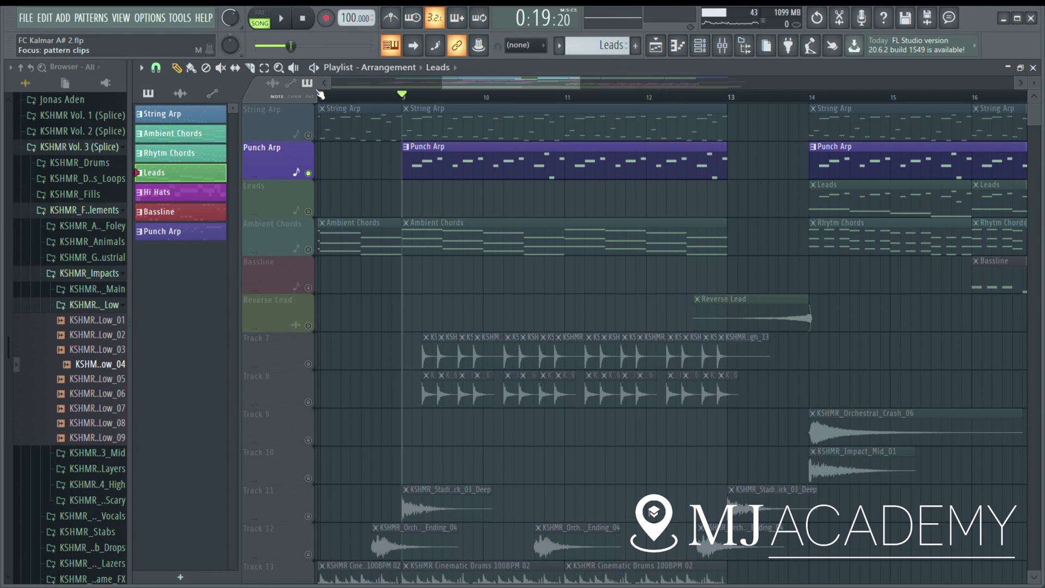
Play the String Arp track alone from bar 9, and play it again together with the Punch Arp track
left_click(308, 135)
left_click(309, 174)
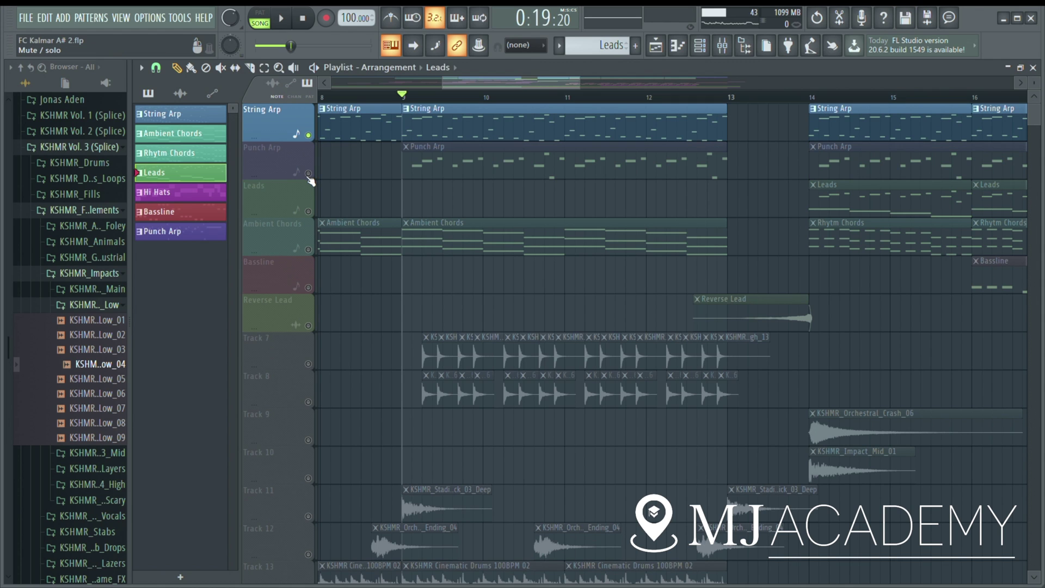
key("space")
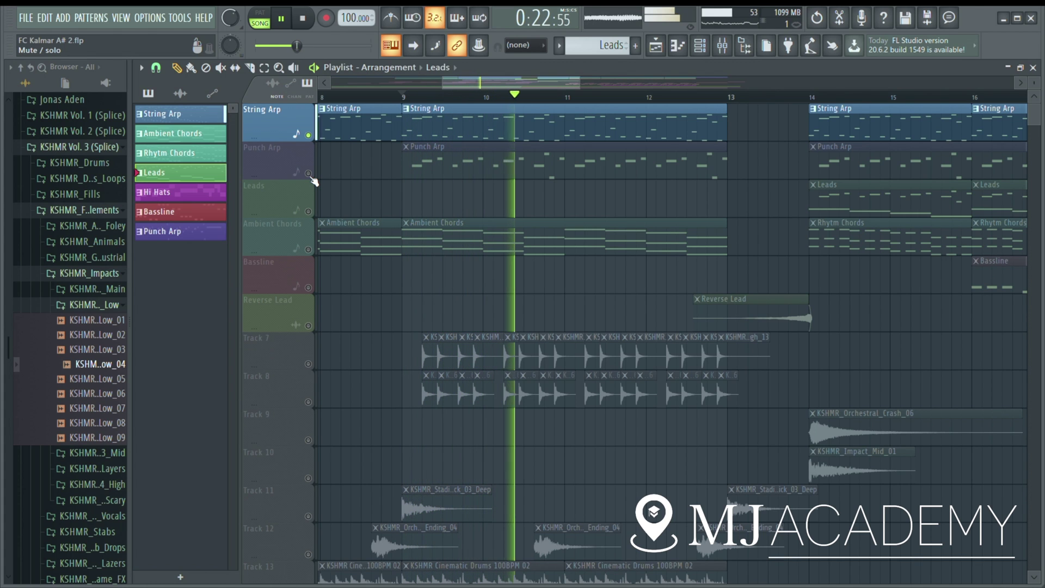
key("space")
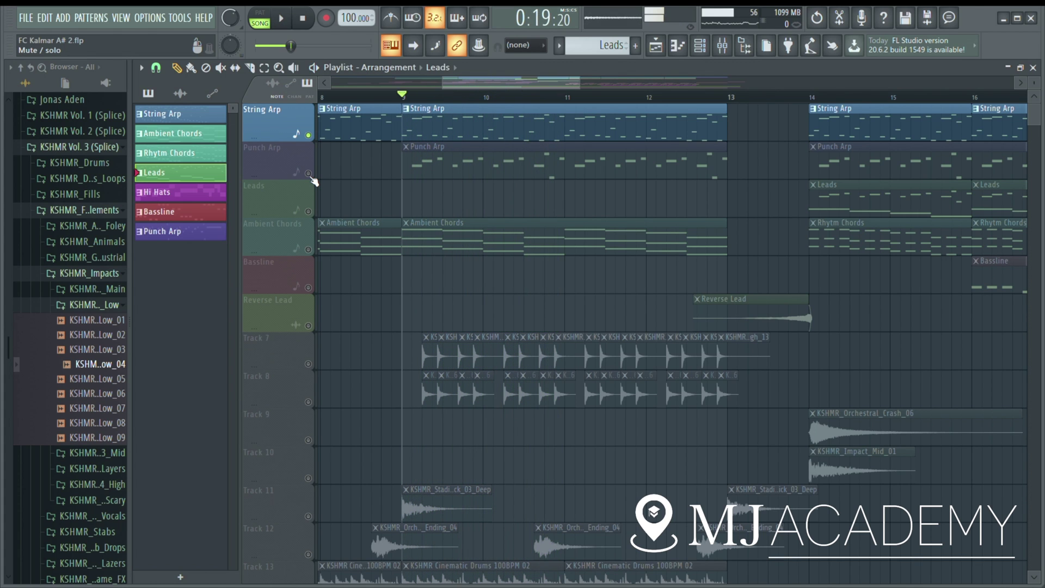
left_click(309, 174)
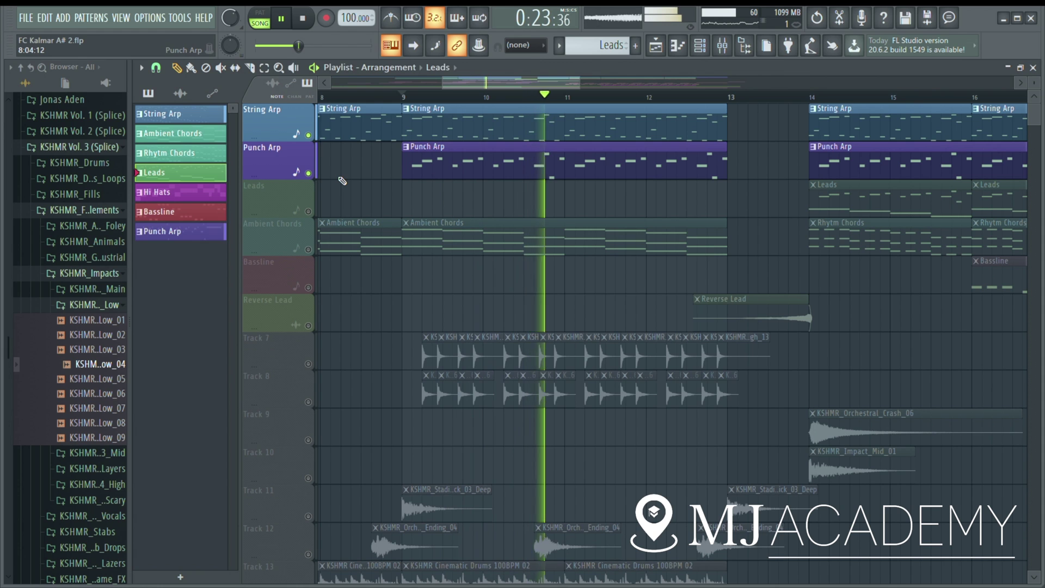
key("space")
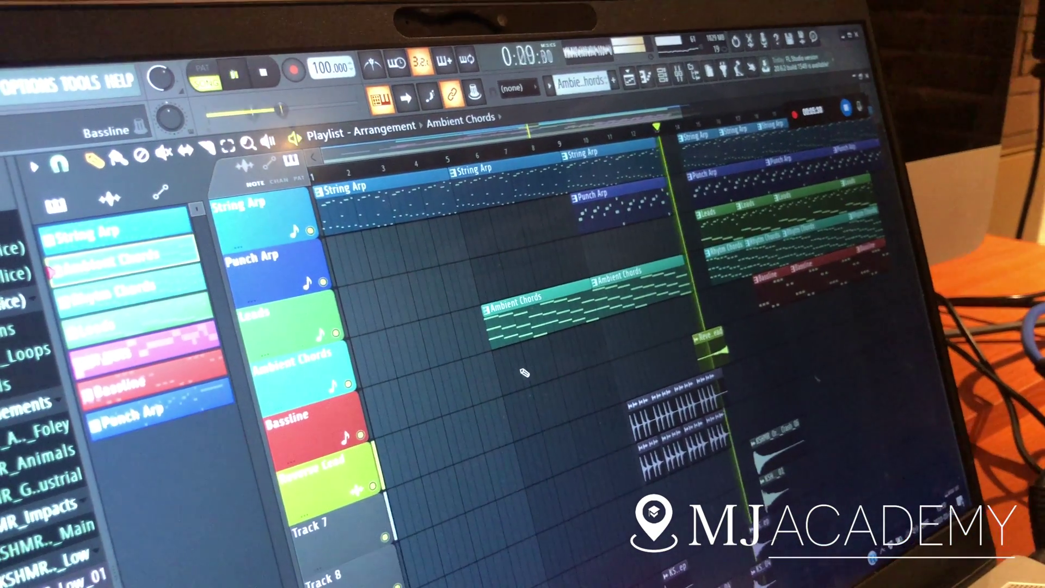
Stop the full playback and isolate Tracks 7 and 8 with their percussion hits starting in bar 9
key("space")
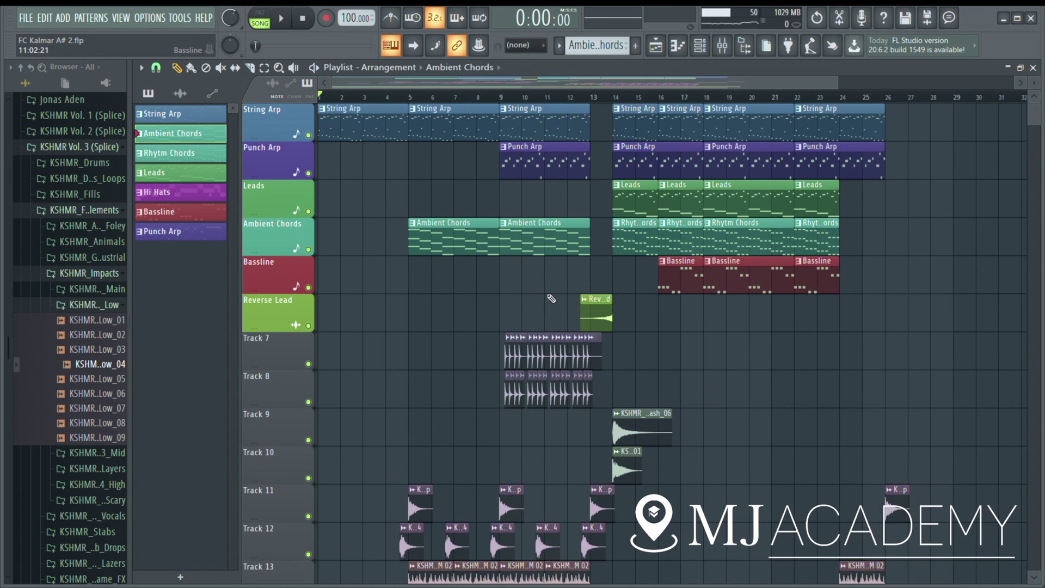
scroll(415, 303, "down", 2)
scroll(415, 272, "down", 4)
scroll(432, 242, "up", 2)
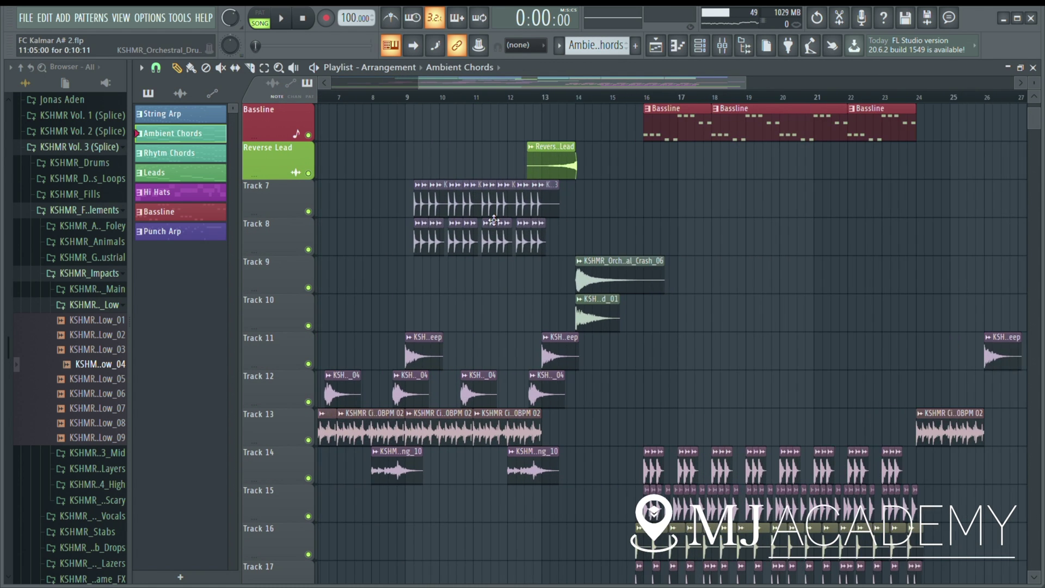
scroll(414, 283, "up", 4)
right_click(308, 364)
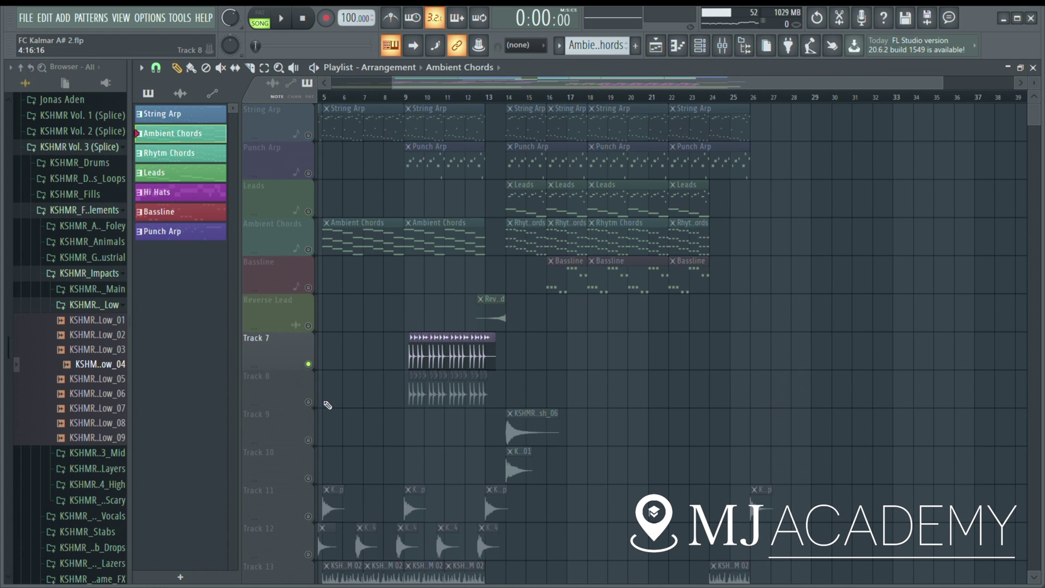
scroll(350, 397, "up", 3)
scroll(524, 407, "up", 2)
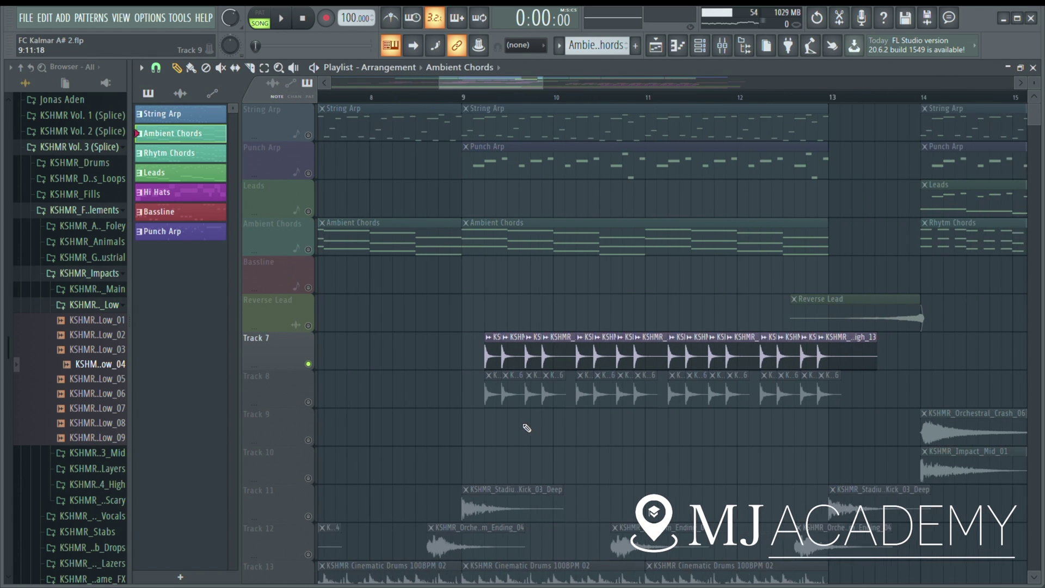
scroll(528, 414, "down", 2)
left_click(308, 326)
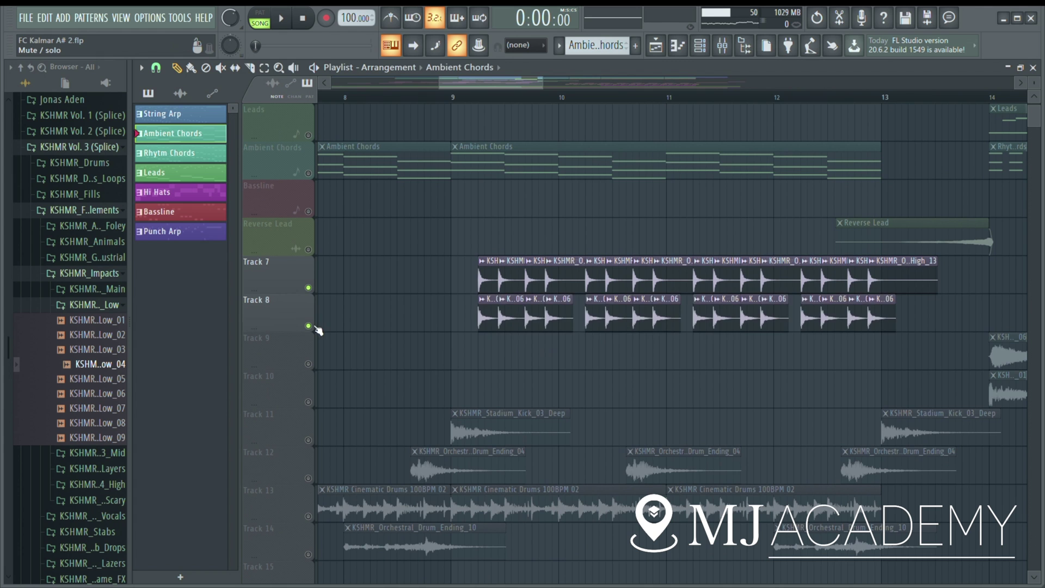
Play Tracks 7 and 8 together in isolation from bar 9, and stop the playback
scroll(486, 374, "down", 4)
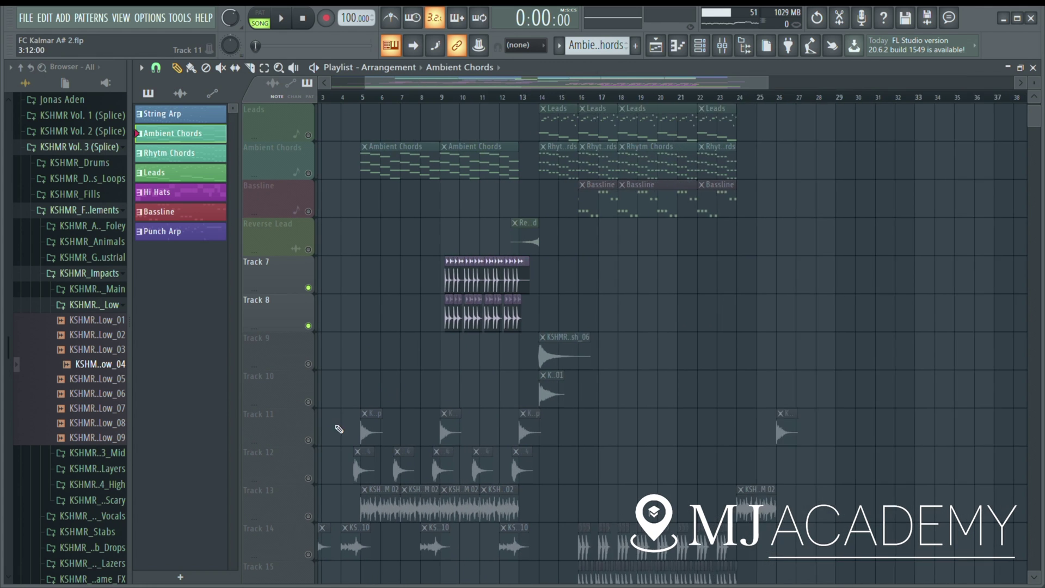
scroll(557, 439, "down", 3)
scroll(559, 447, "up", 1)
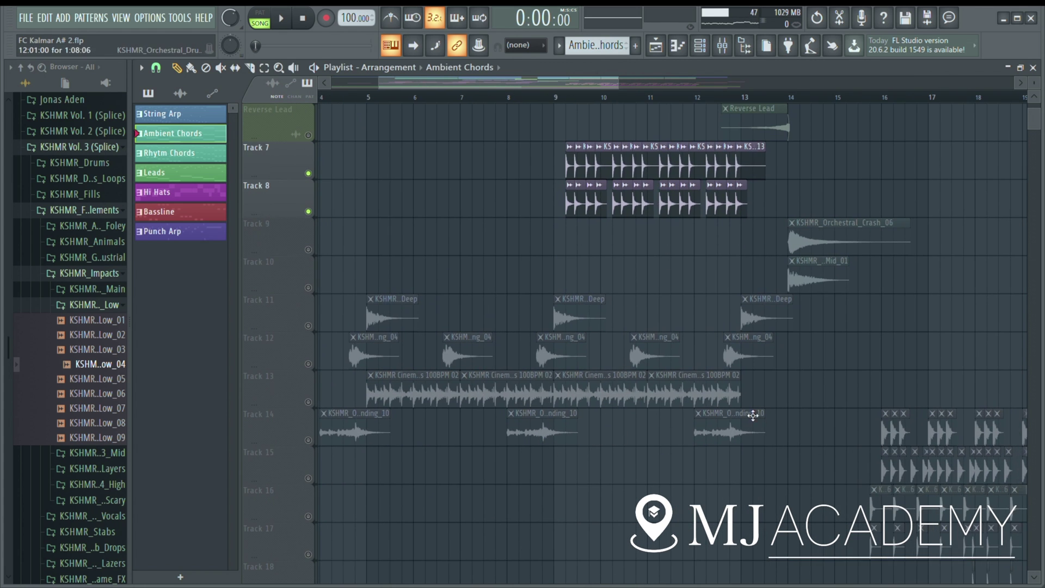
scroll(580, 379, "up", 4)
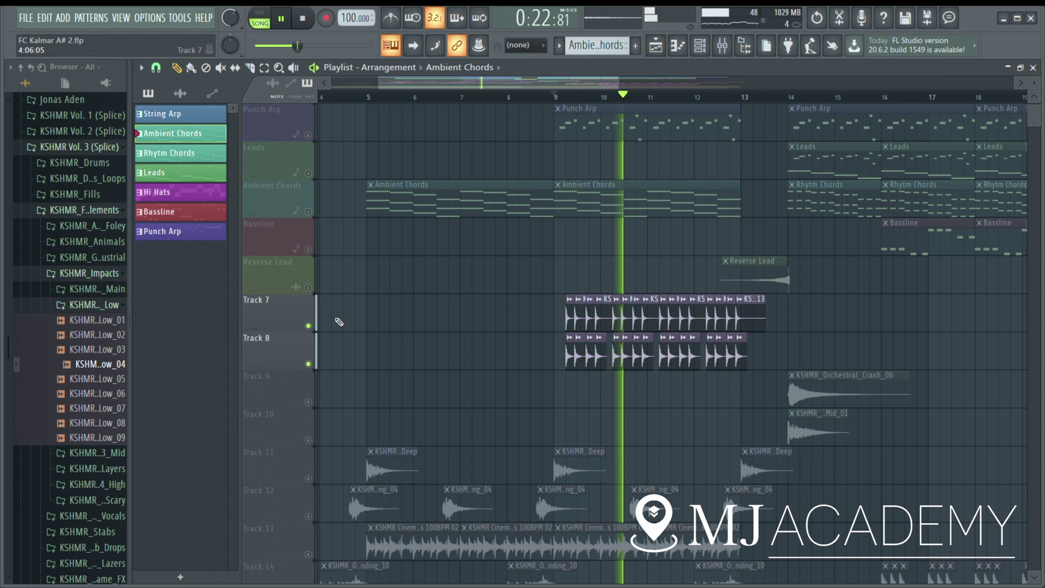
key("space")
Enable Tracks 11, 12, 13 and 14 alongside Tracks 7 and 8, and play the combined drum layers from bar 9
scroll(362, 327, "down", 1)
left_click(308, 440)
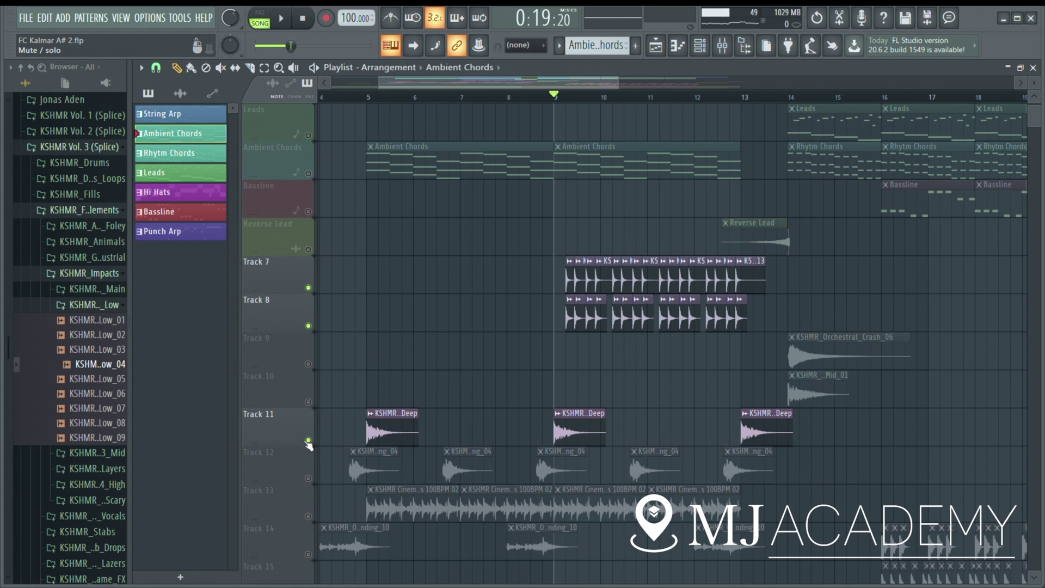
scroll(311, 425, "down", 2)
left_click(308, 402)
left_click(308, 440)
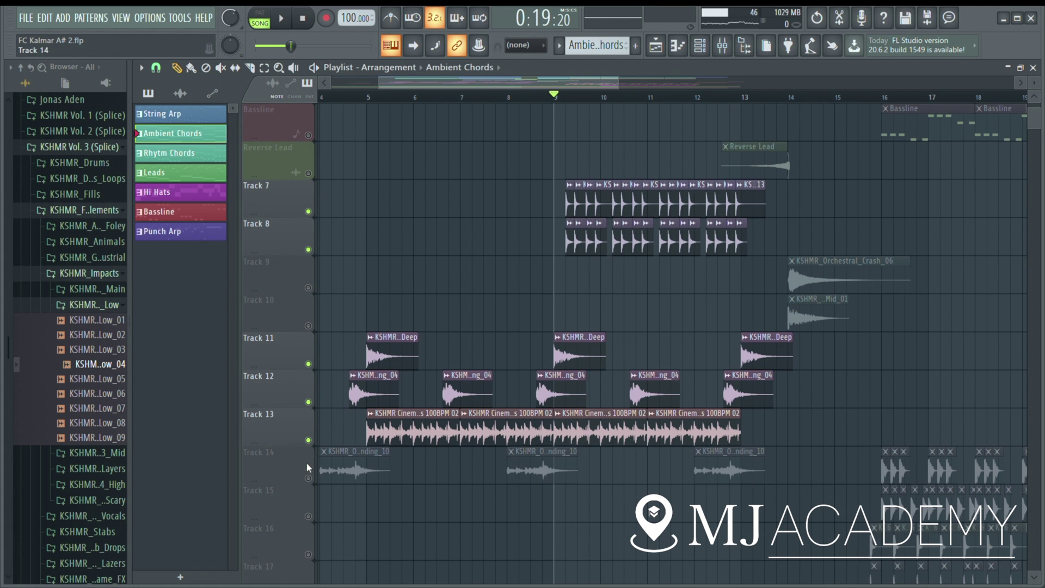
left_click(308, 478)
key("space")
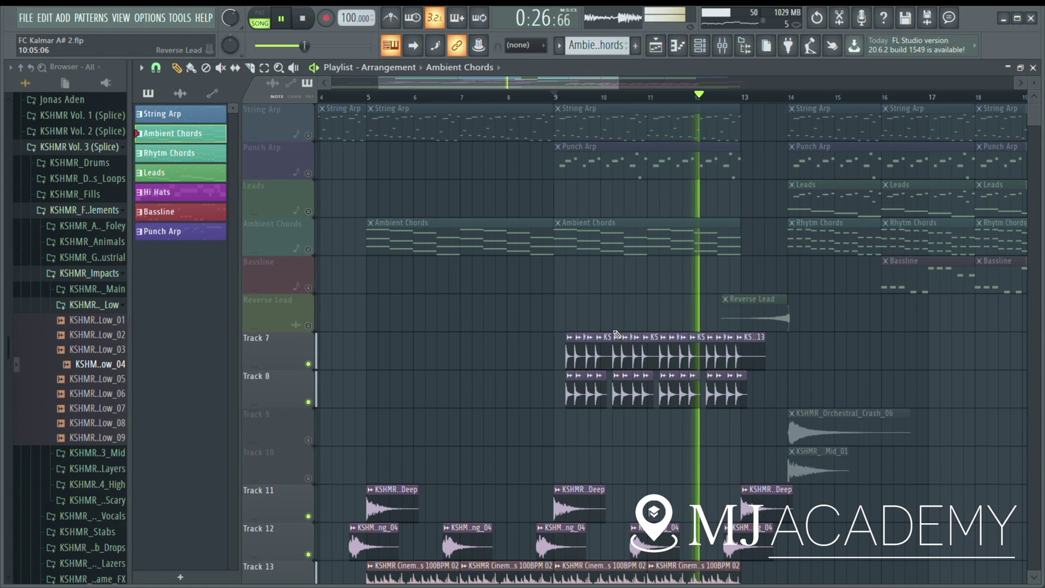
key("space")
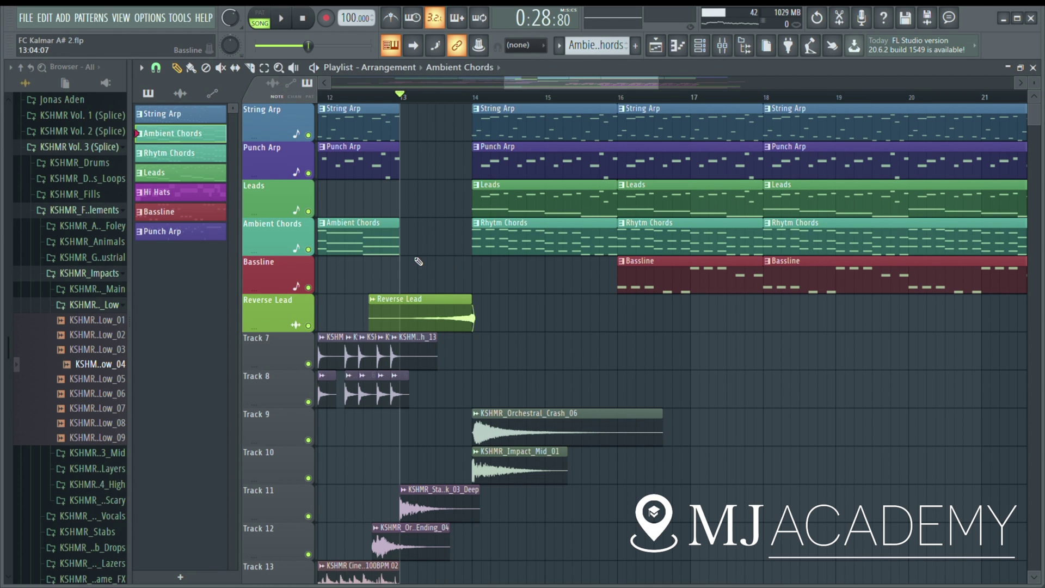
Listen to the transition from bar 13, using the Reverse Lead track's solo to isolate the clip leading into bar 14
key("space")
scroll(436, 258, "down", 2)
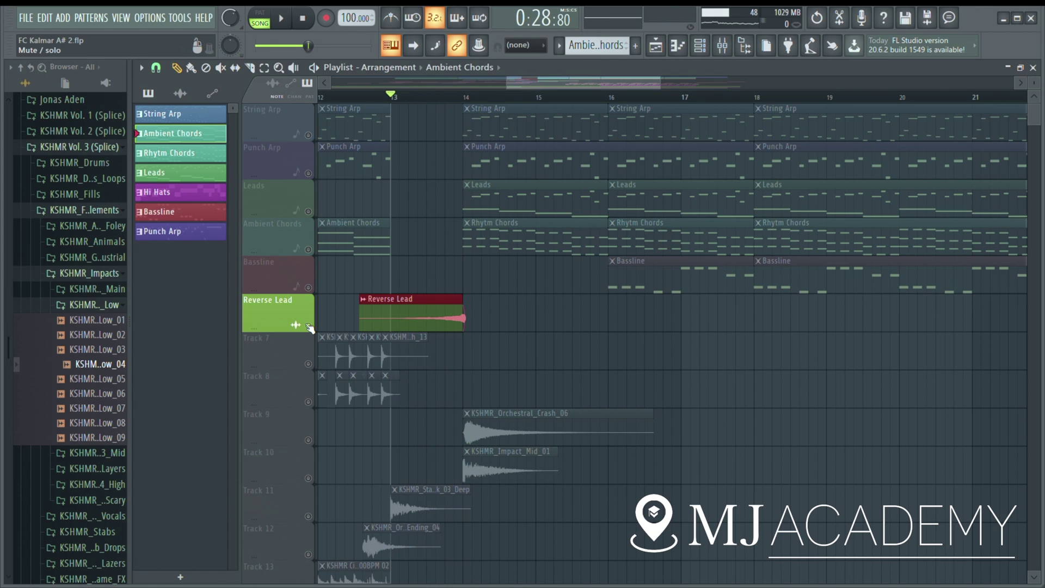
right_click(308, 326)
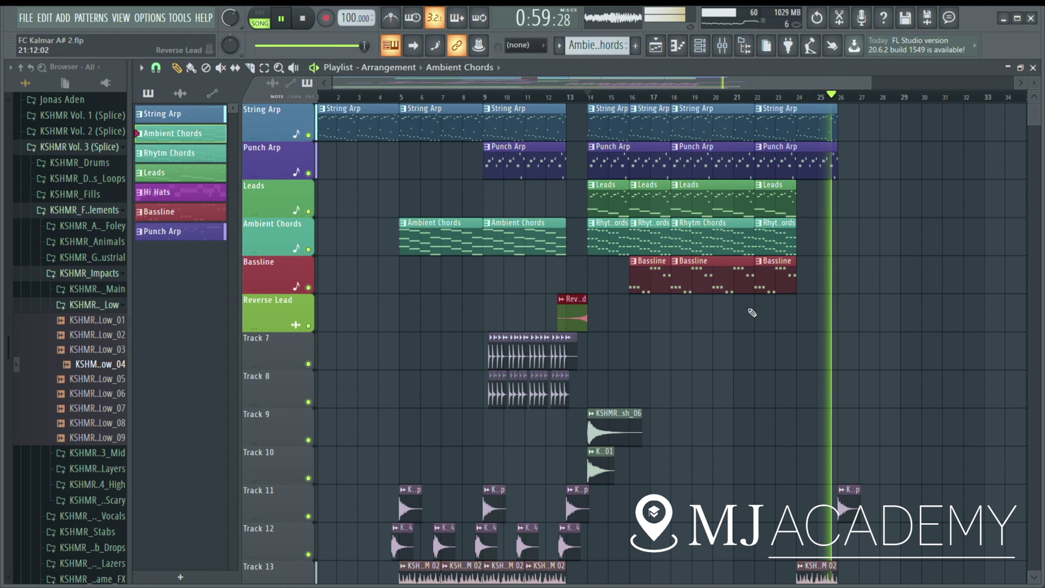
Play the Leads track in solo from bar 14 while viewing the Leads pattern's channels, and hide the channel rack
scroll(745, 325, "down", 2)
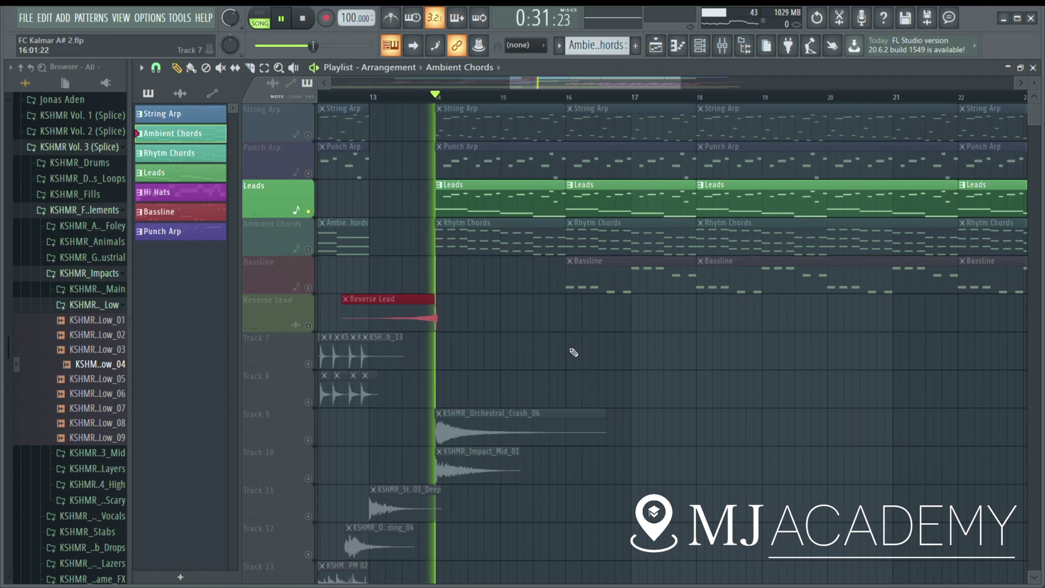
scroll(665, 258, "up", 3, "ctrl")
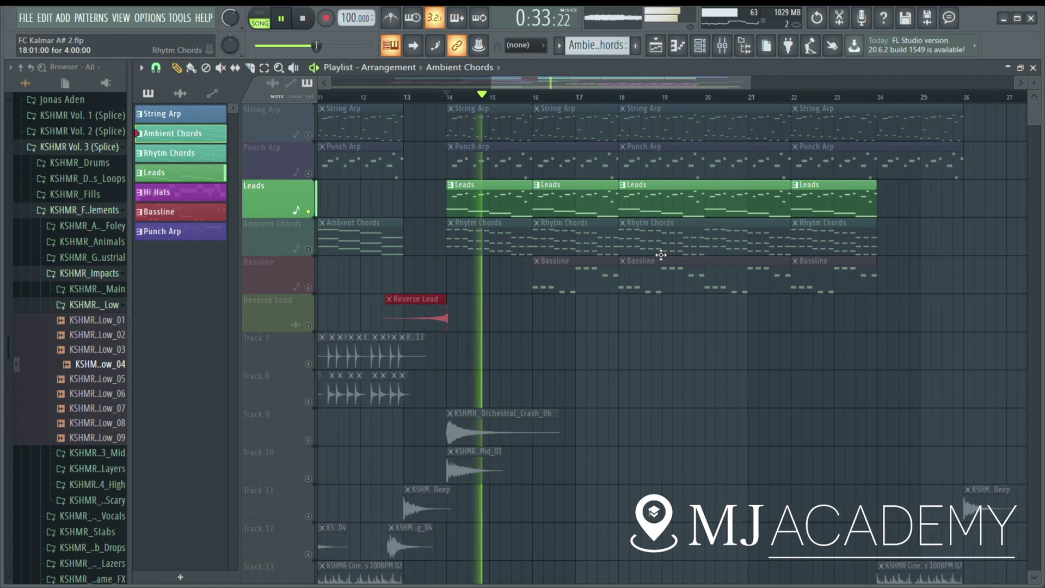
left_click(702, 49)
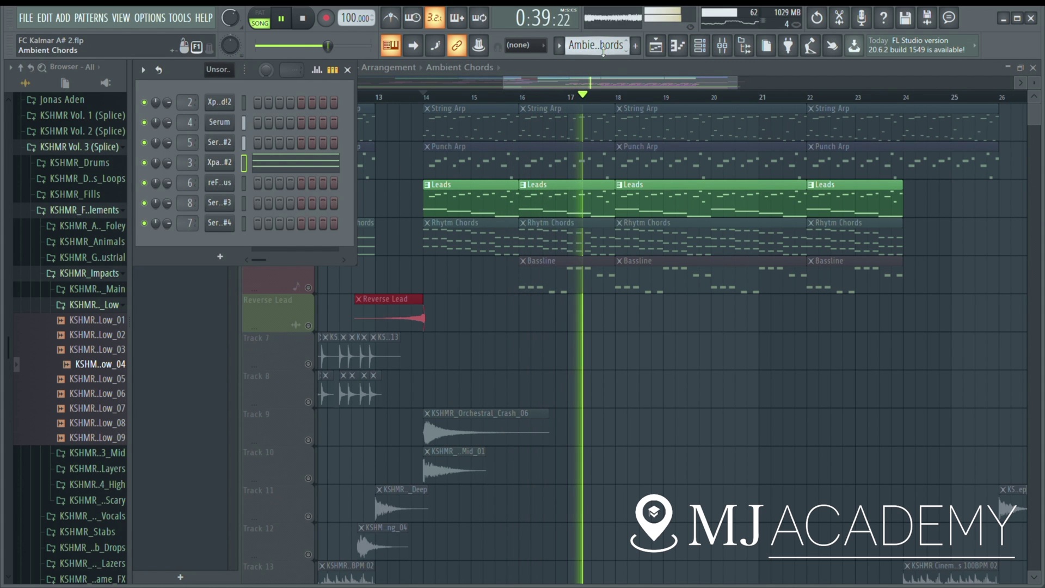
scroll(599, 45, "down", 2)
left_click(702, 48)
left_click(707, 49)
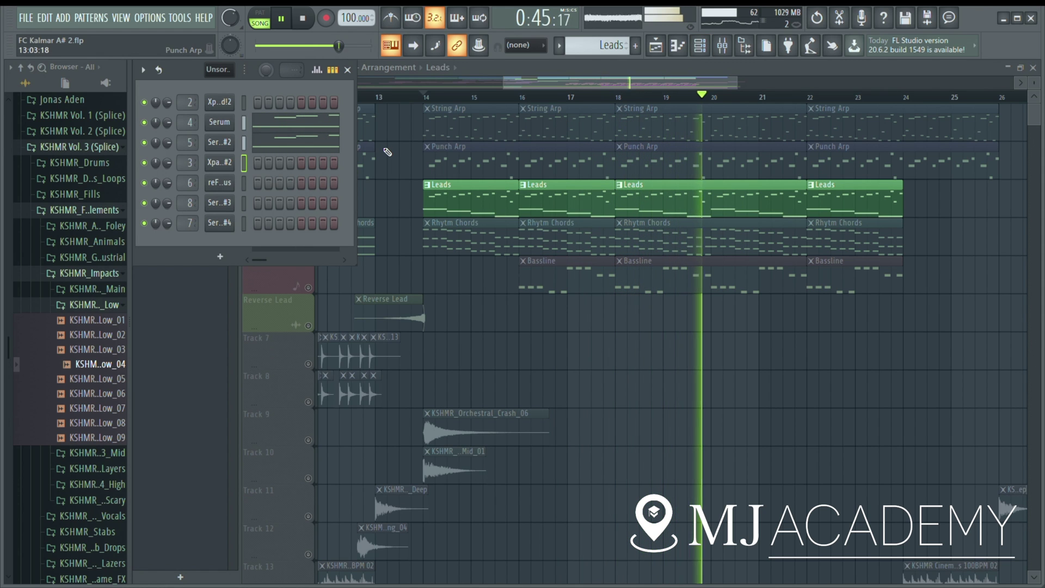
key("space")
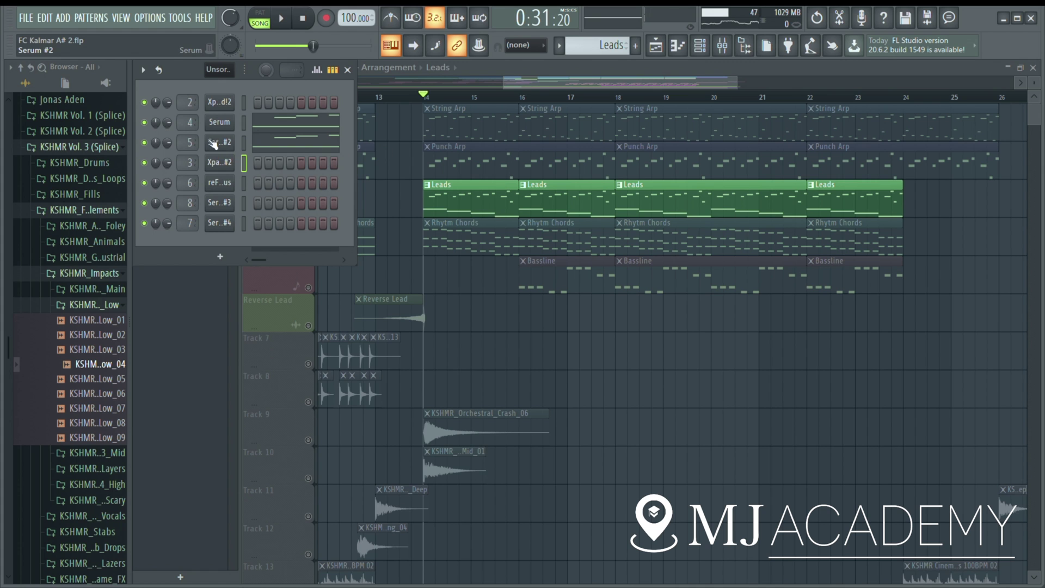
key("F6")
Isolate the Leads track again and show the channel rack for its pattern
scroll(403, 272, "up", 2)
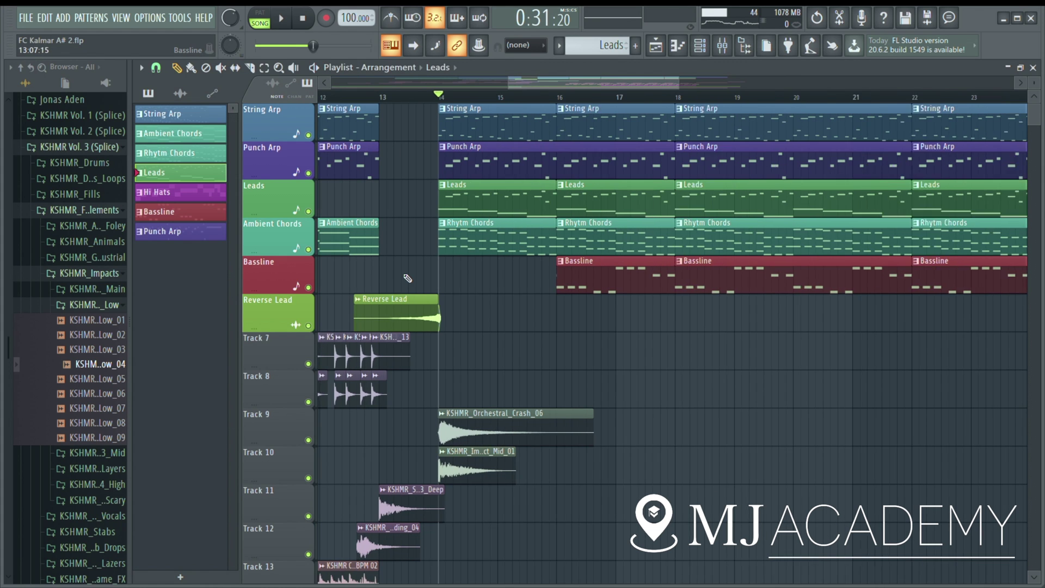
right_click(308, 211)
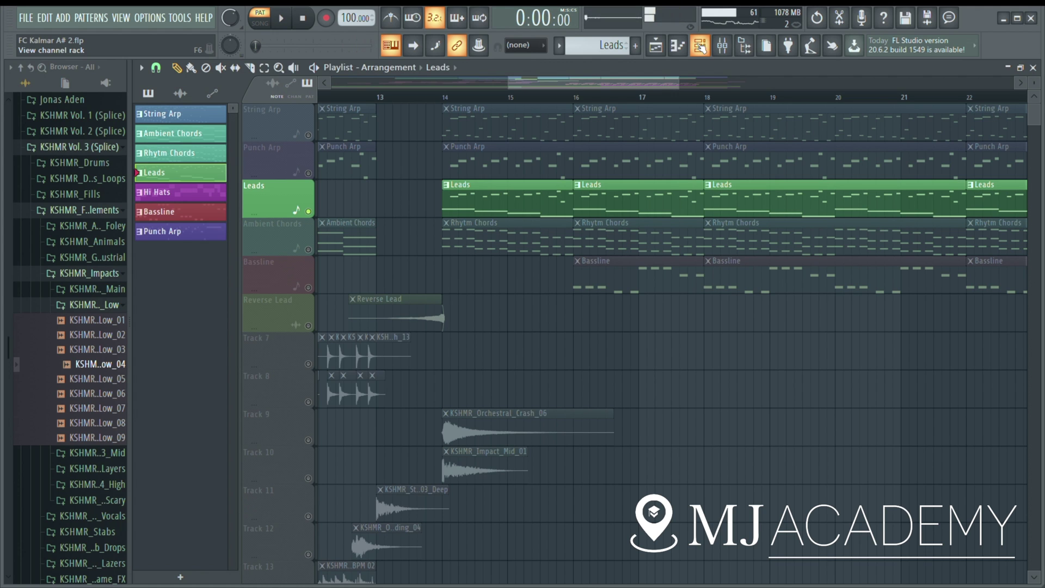
left_click(701, 46)
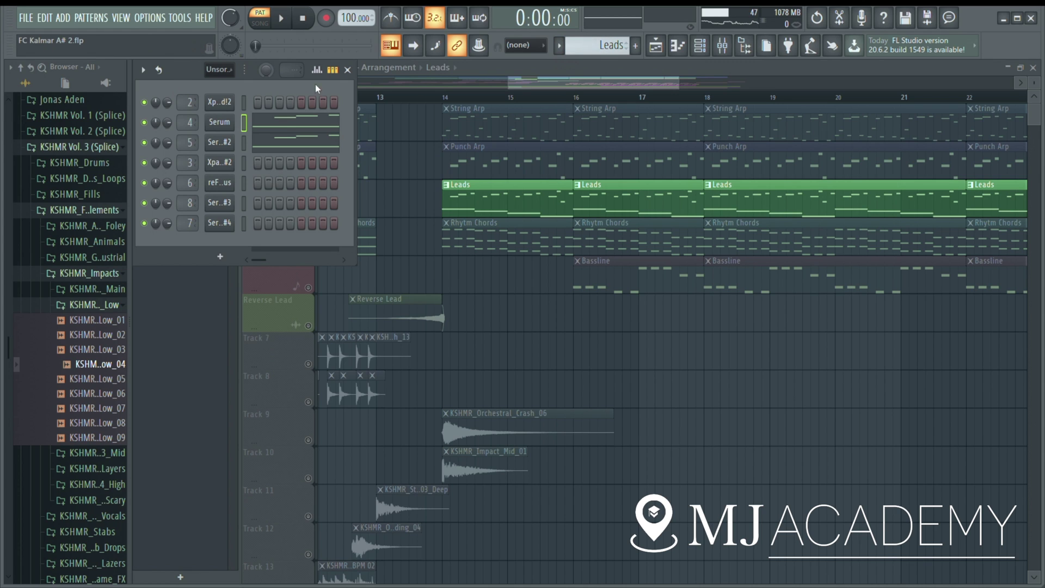
Switch from the Leads pattern to String Arp during pattern playback, stop it, and reselect the Leads pattern
left_click_drag(583, 49, 584, 55)
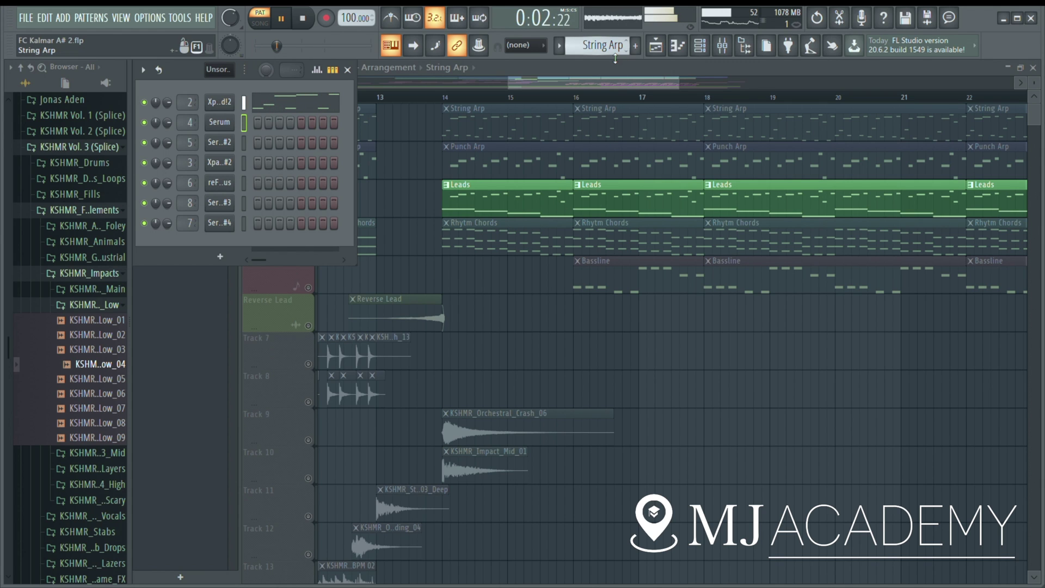
key("space")
left_click_drag(597, 48, 600, 53)
scroll(599, 53, "down", 1)
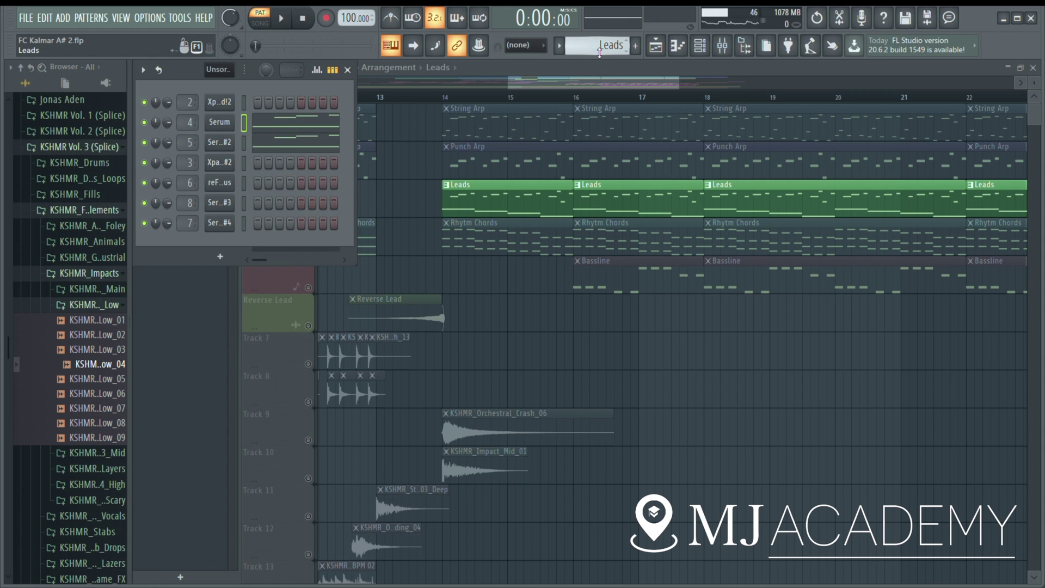
Inspect the Serum and Serum #2 instruments used by the Leads pattern, and close both plugin windows
left_click(224, 124)
left_click_drag(766, 121, 701, 83)
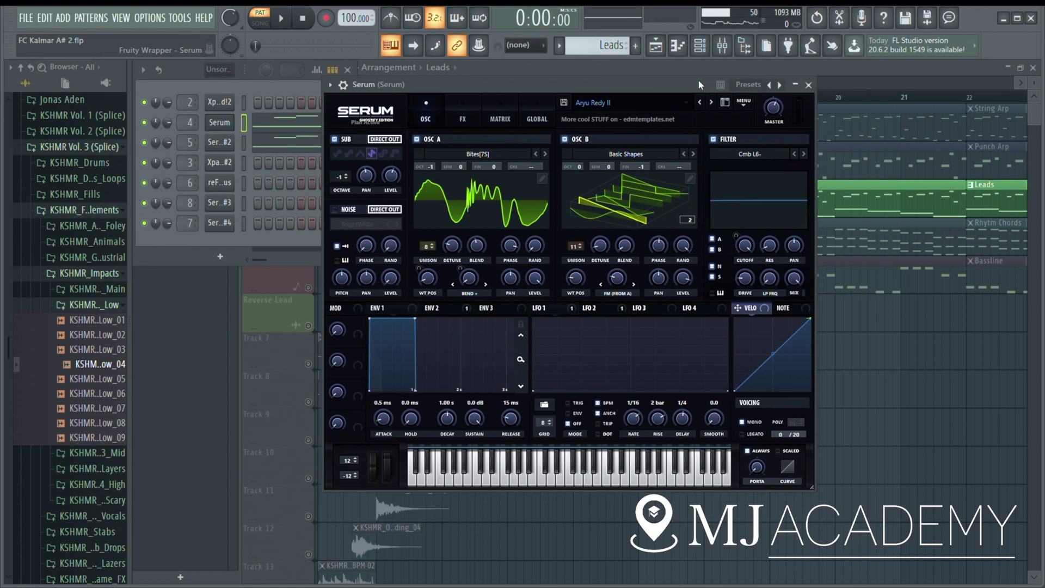
left_click(809, 85)
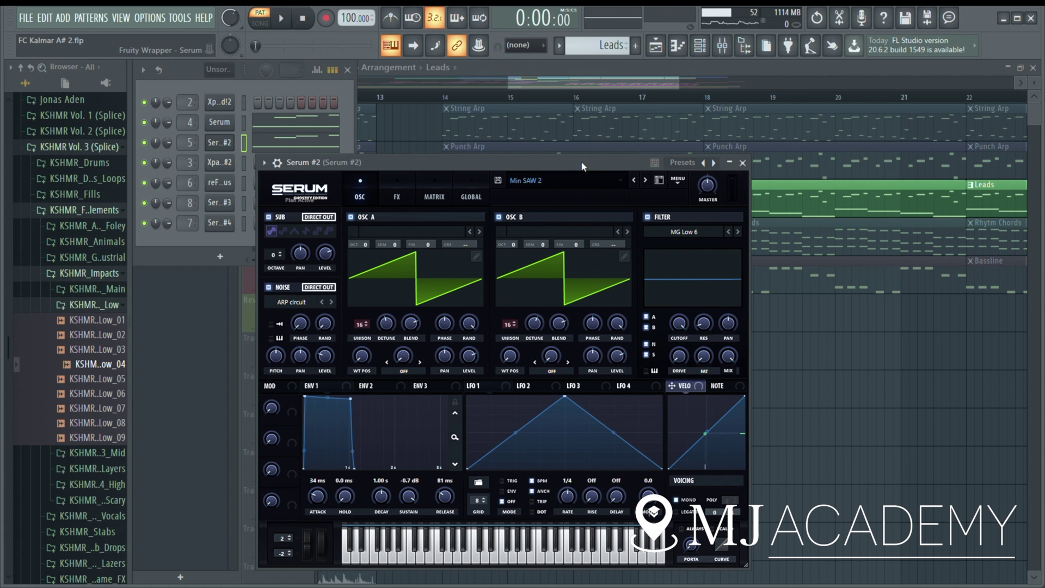
left_click_drag(582, 166, 607, 108)
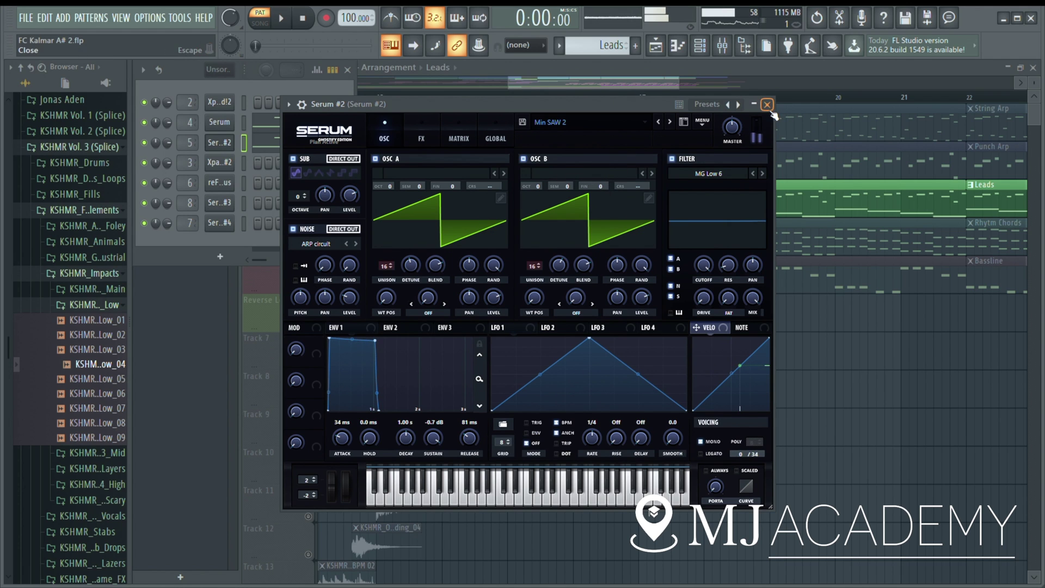
left_click(768, 106)
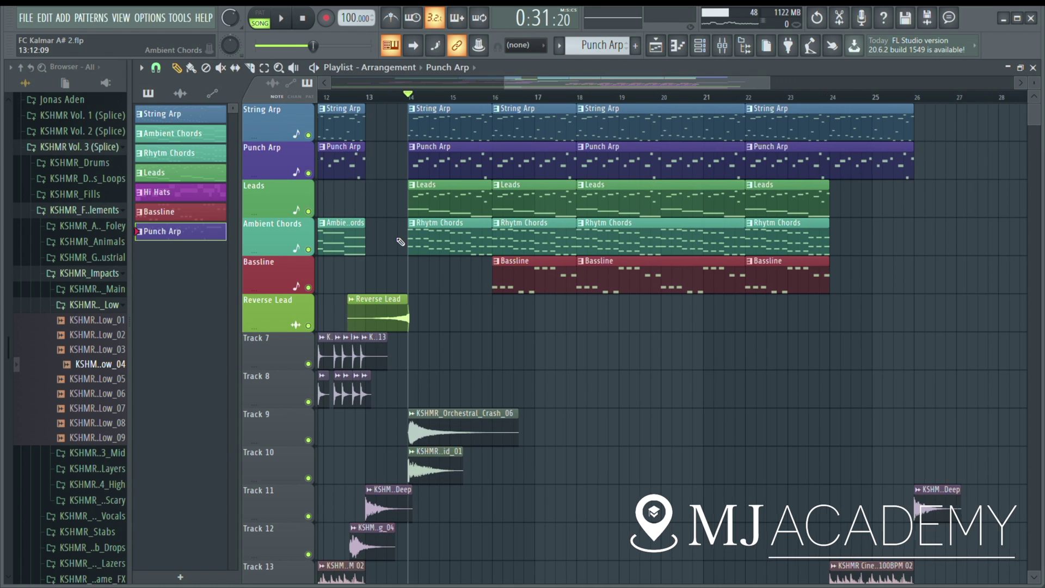
Solo the Ambient Chords track and play its Rhytm Chords clips from bar 14
left_click_drag(506, 85, 482, 85)
scroll(538, 280, "up", 2)
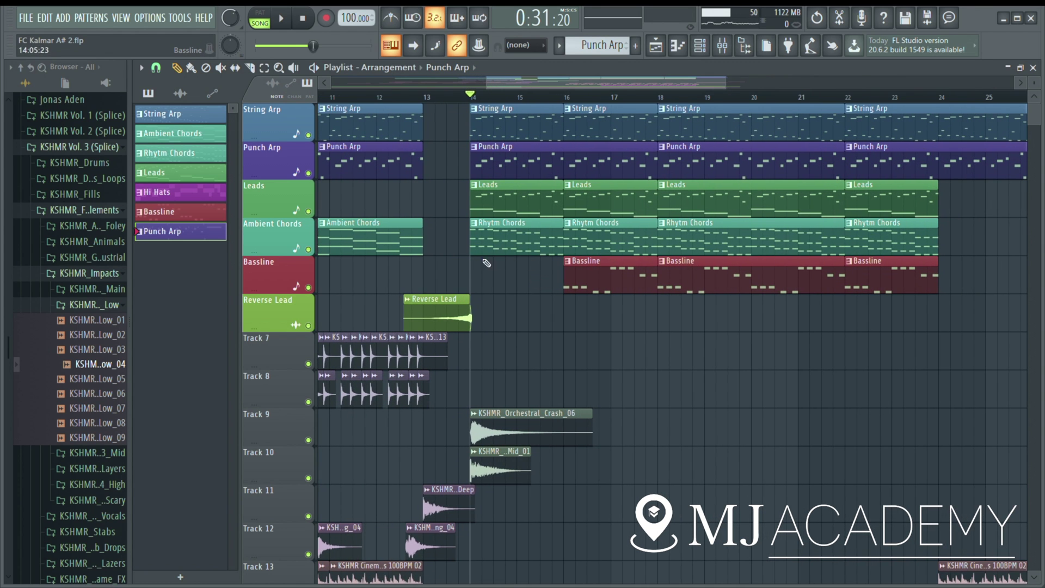
left_click(307, 244, "ctrl")
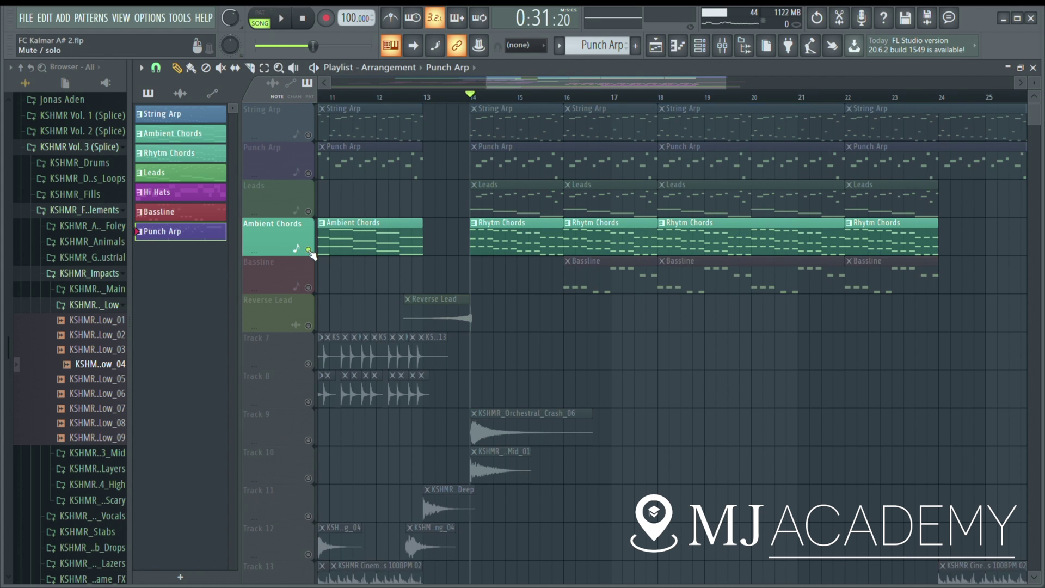
scroll(493, 297, "up", 2)
scroll(508, 299, "down", 3)
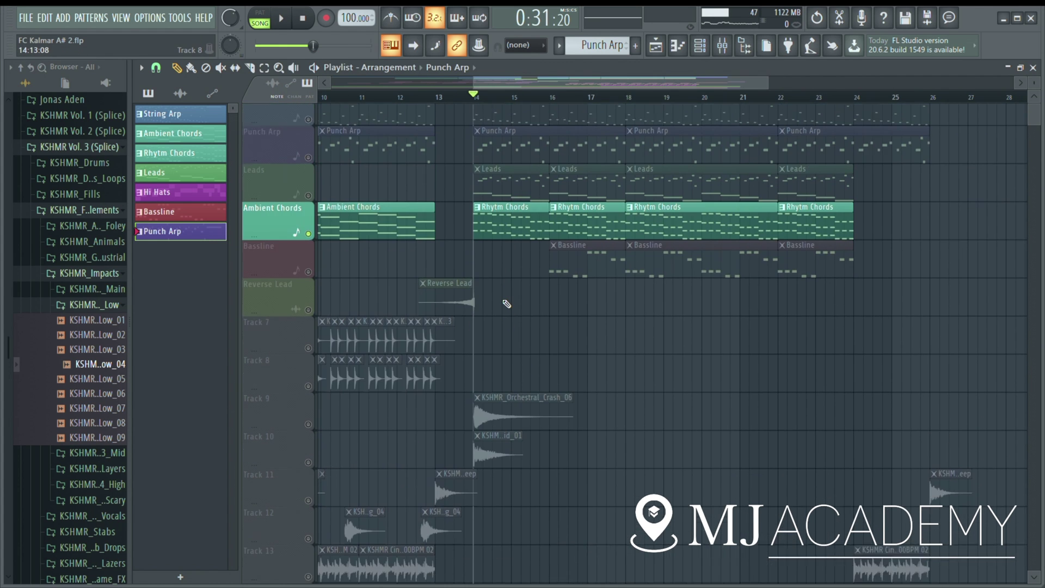
key("space")
scroll(512, 302, "up", 2)
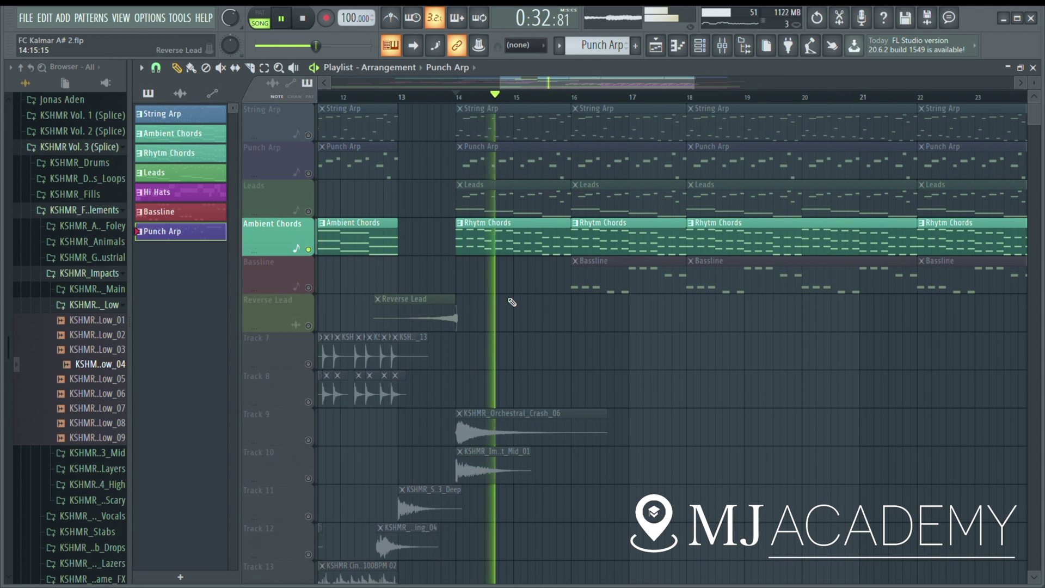
key("space")
Show the Rhytm Chords pattern in the channel rack, inspect its reFX Nexus instrument, and close the plugin window
left_click(701, 46)
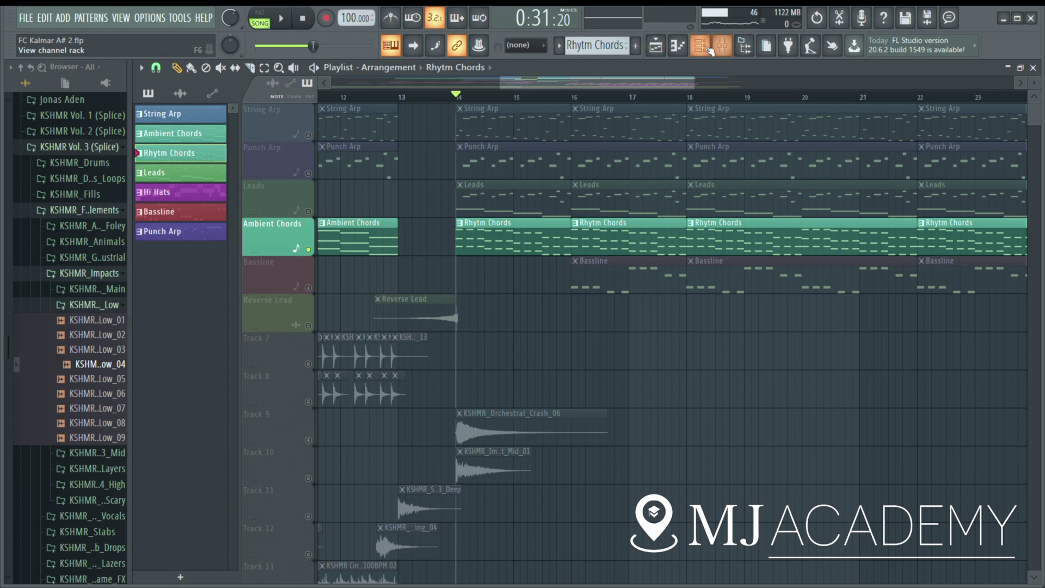
left_click(703, 48)
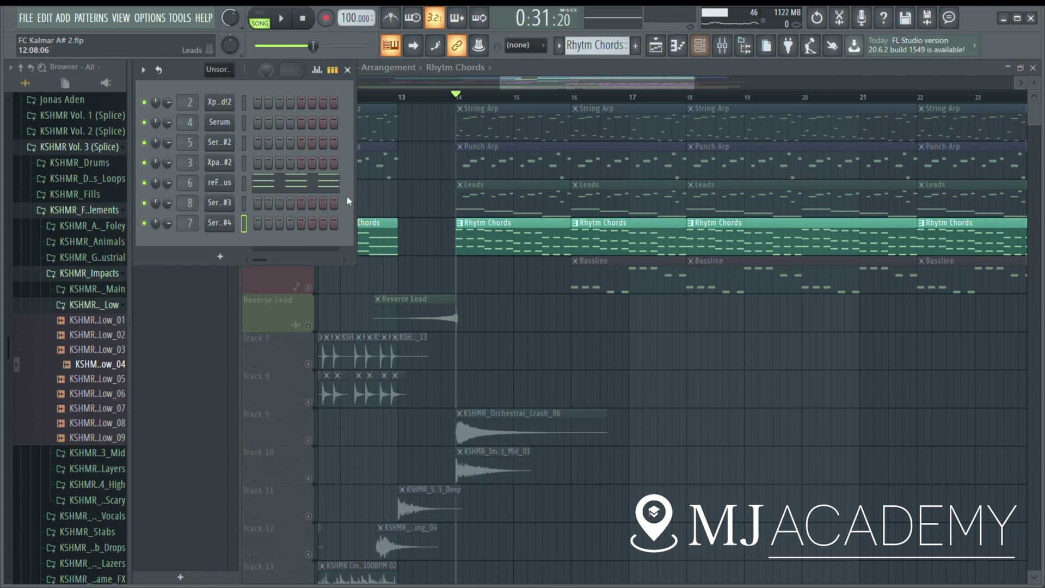
left_click(231, 184)
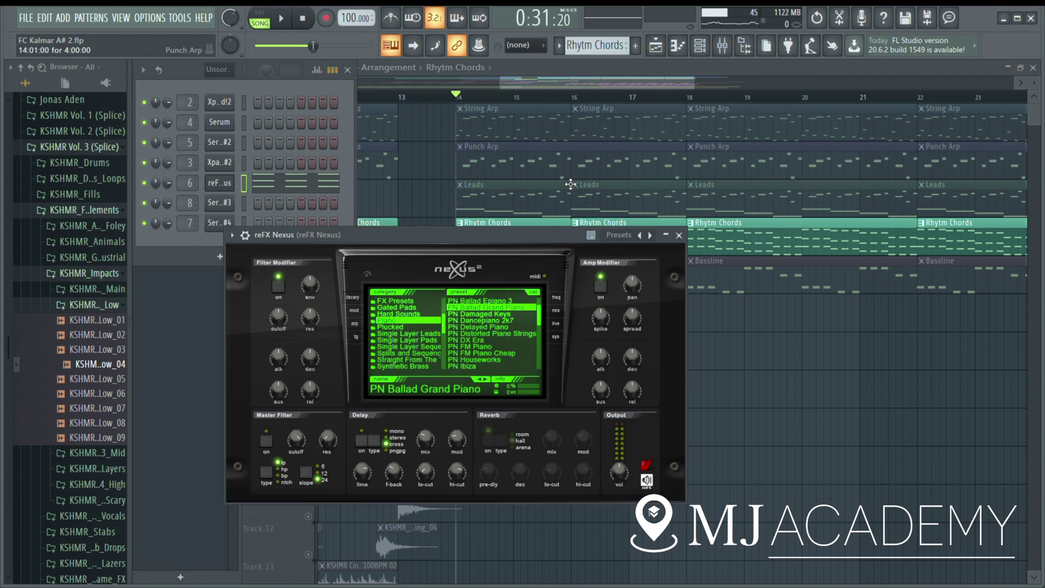
left_click_drag(477, 235, 579, 166)
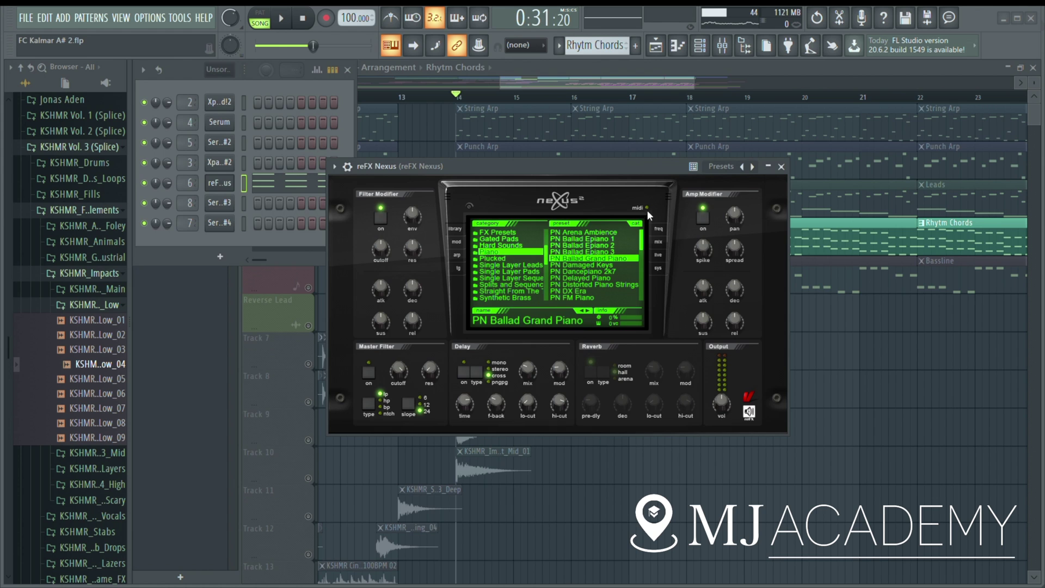
left_click(780, 168)
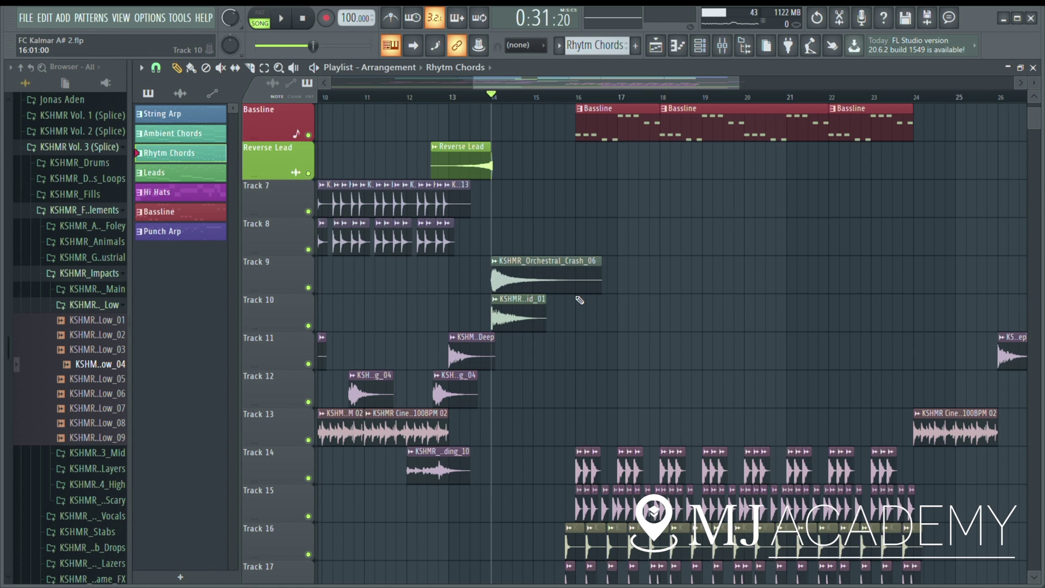
Solo Track 10 with the KSHMR_Impact_Mid_01 clip at bar 14
scroll(580, 300, "up", 1)
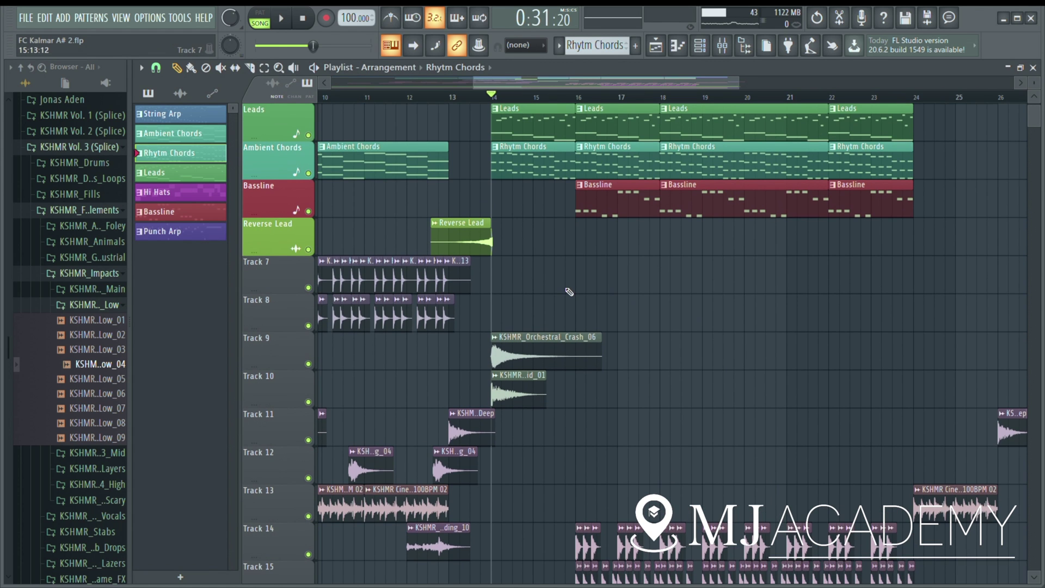
scroll(554, 307, "up", 2)
scroll(436, 306, "down", 2)
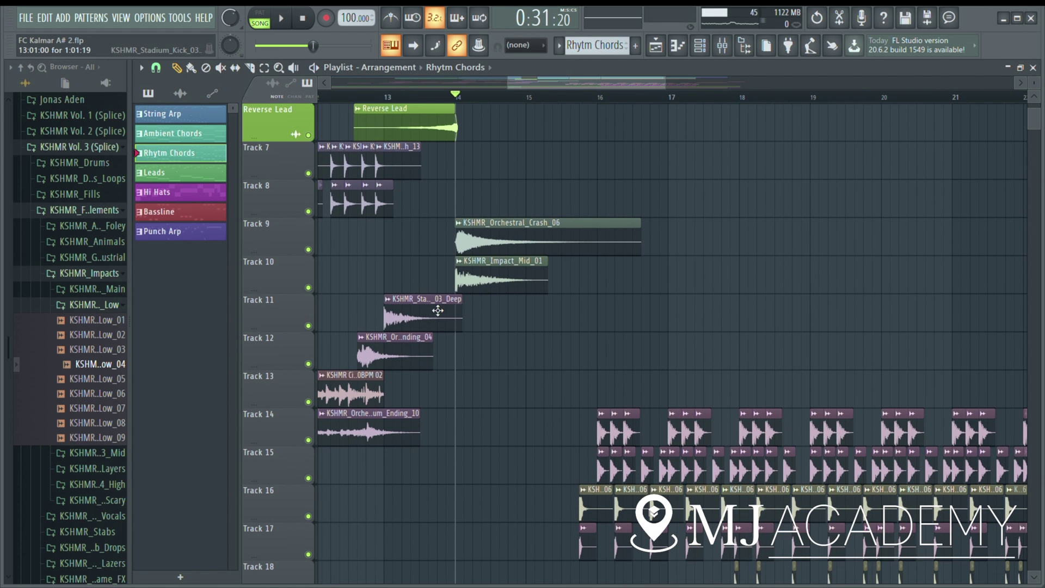
scroll(336, 306, "up", 2)
right_click(309, 289)
scroll(361, 303, "up", 2)
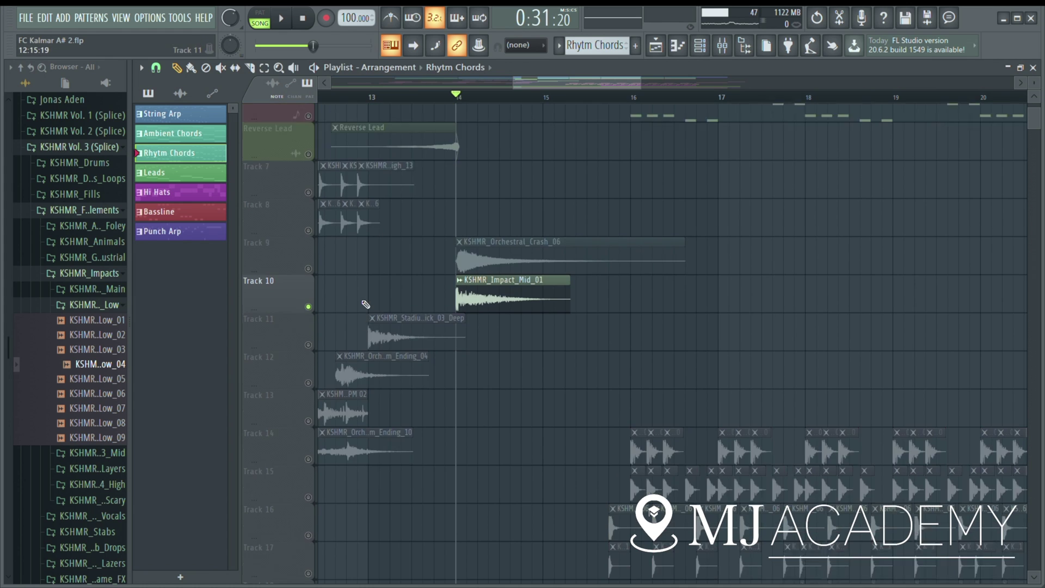
Unmute Track 9's KSHMR_Orchestral_Crash_06 alongside soloed Track 10 and play both clips from bar 14
left_click(309, 326)
scroll(460, 340, "down", 1)
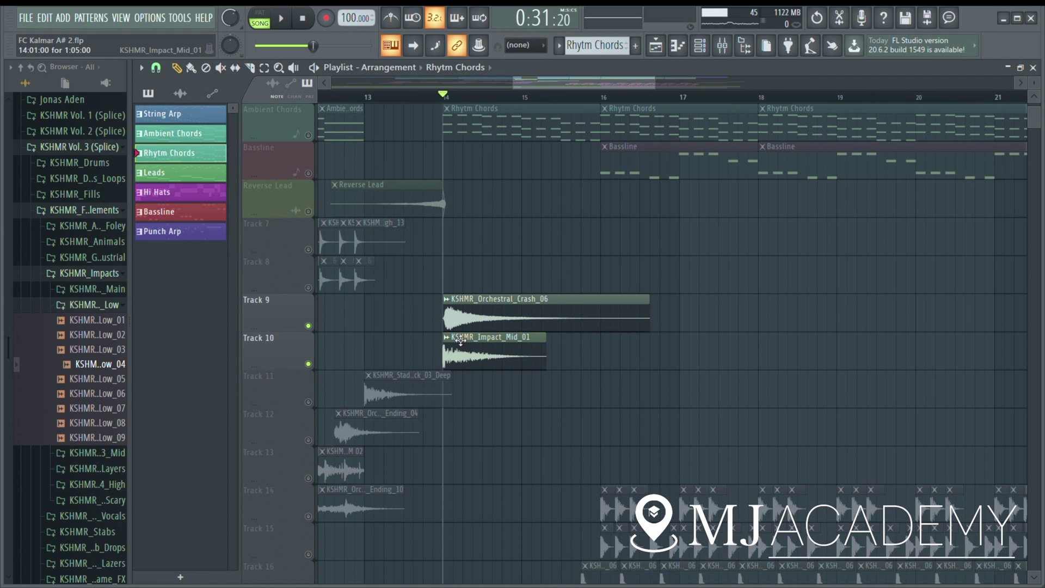
scroll(518, 375, "up", 3)
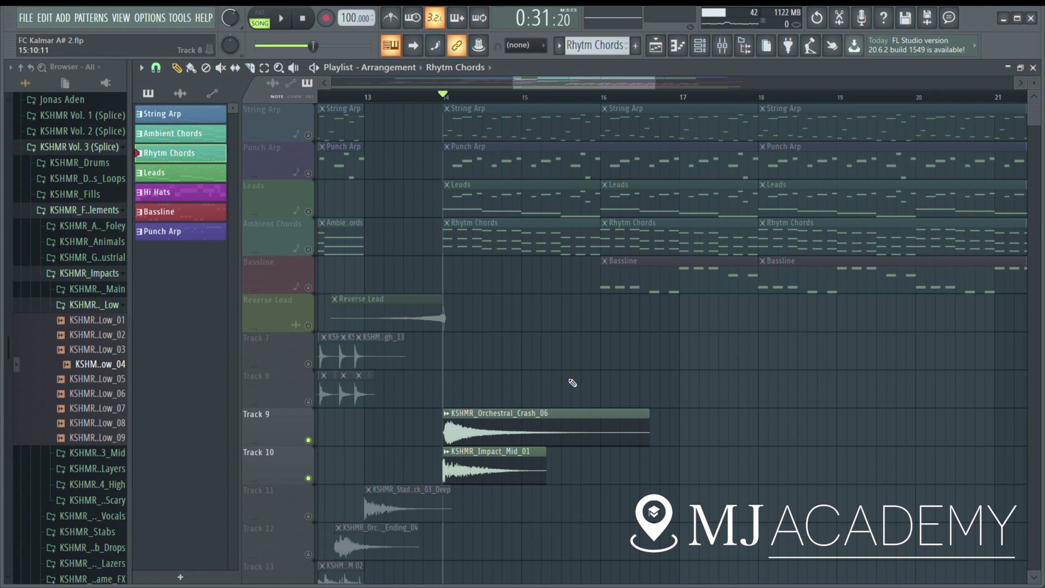
key("space")
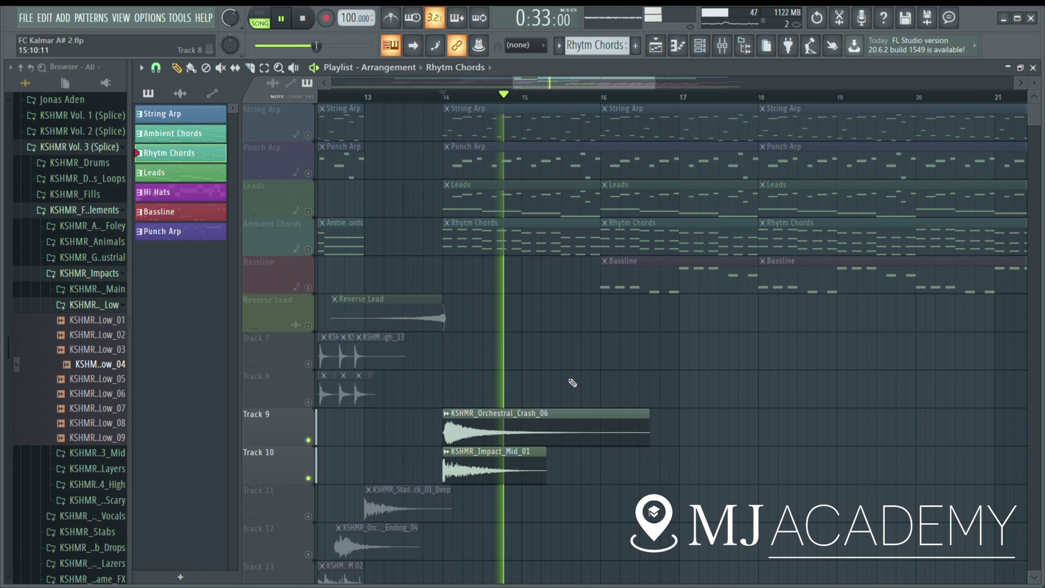
key("space")
Solo Track 14 and play its drum clips from bar 16
scroll(564, 385, "down", 1)
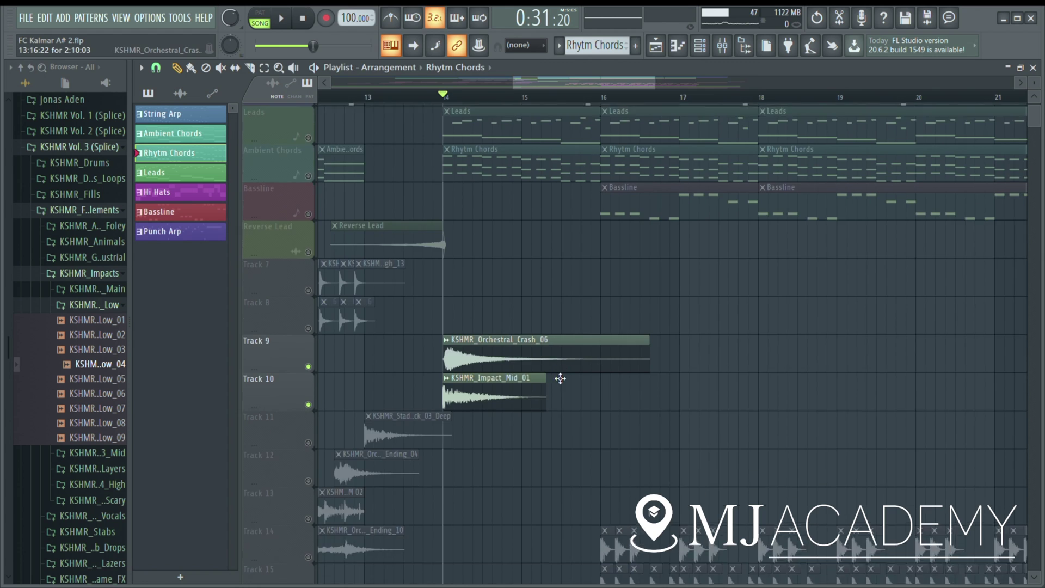
scroll(560, 387, "down", 6)
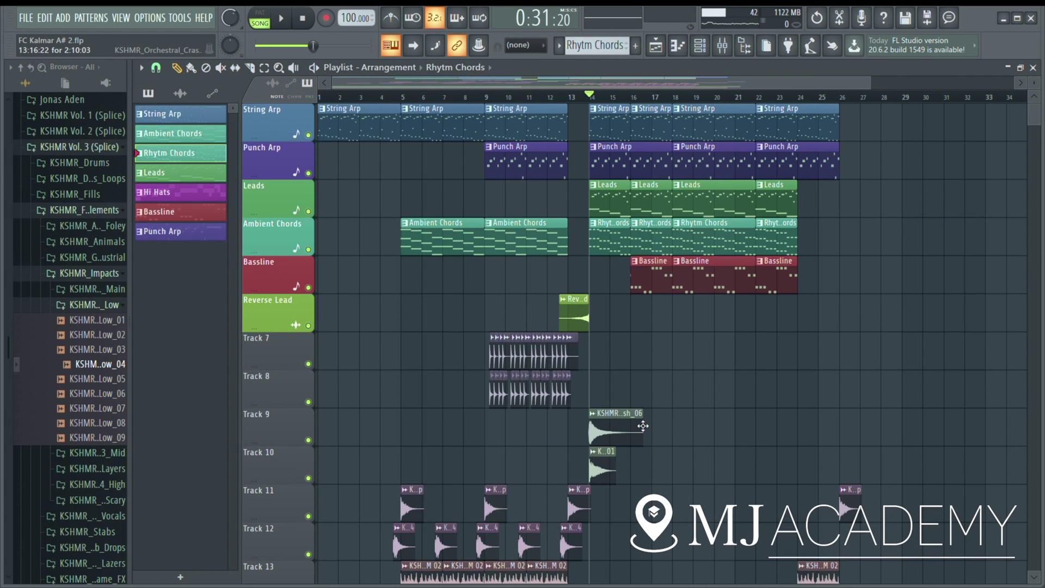
scroll(643, 426, "down", 5)
scroll(760, 385, "up", 4)
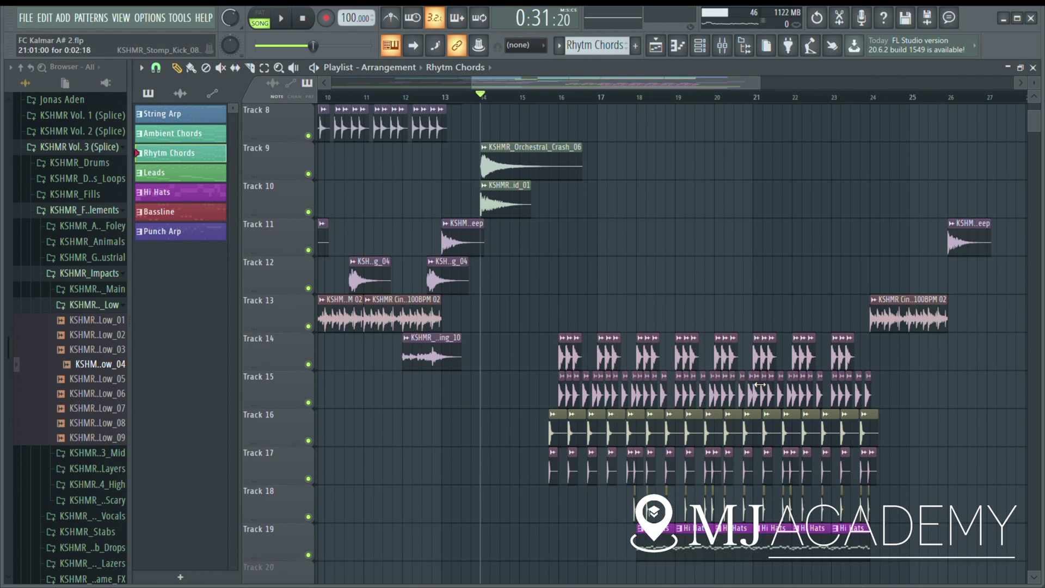
scroll(751, 385, "down", 1)
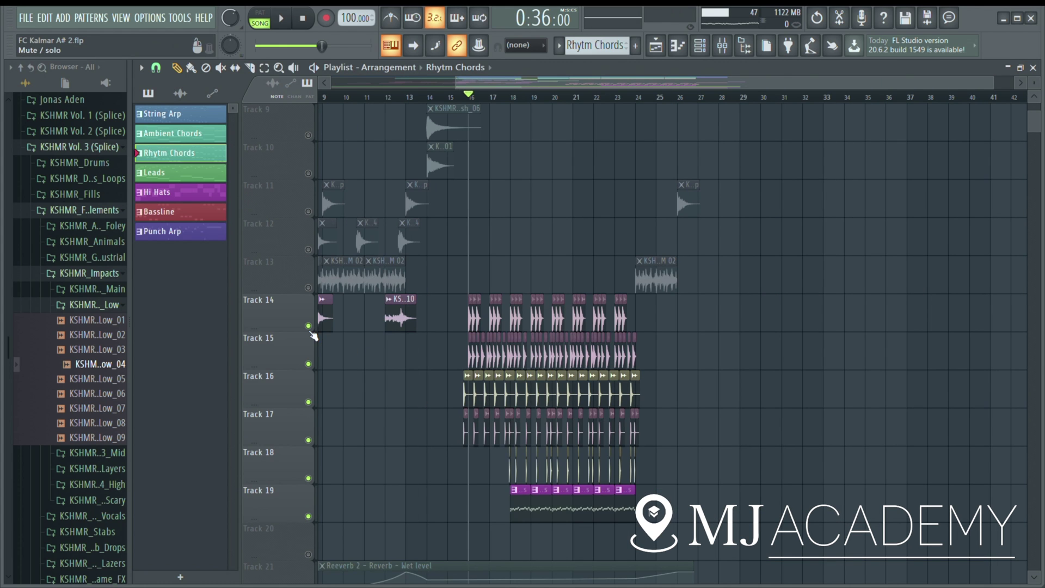
right_click(308, 326)
scroll(401, 397, "up", 4)
key("space")
key("space")
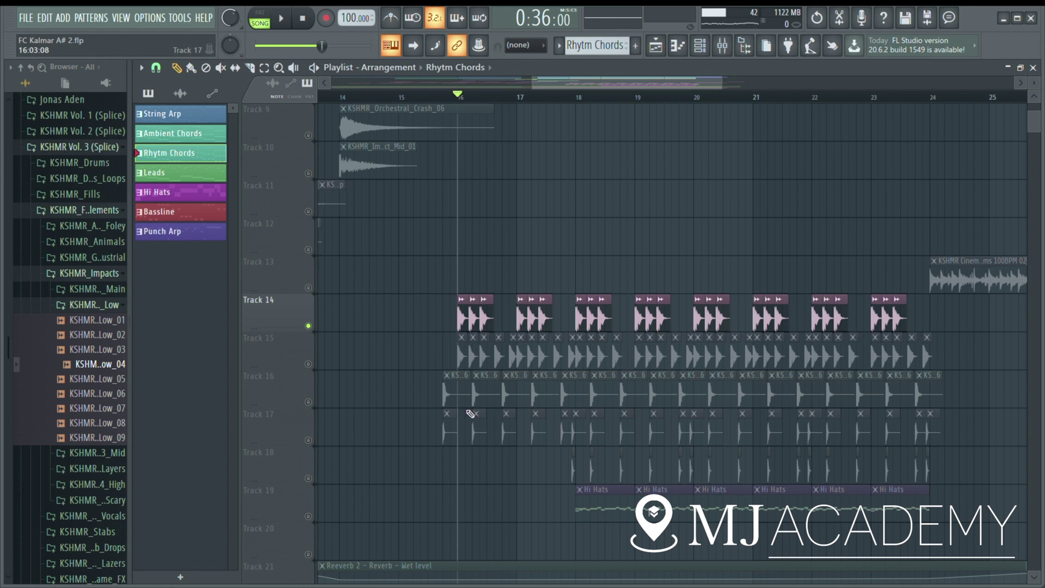
Play the Track 15 drum clips from bar 16, first soloed and again with Track 14 unmuted
right_click(308, 364)
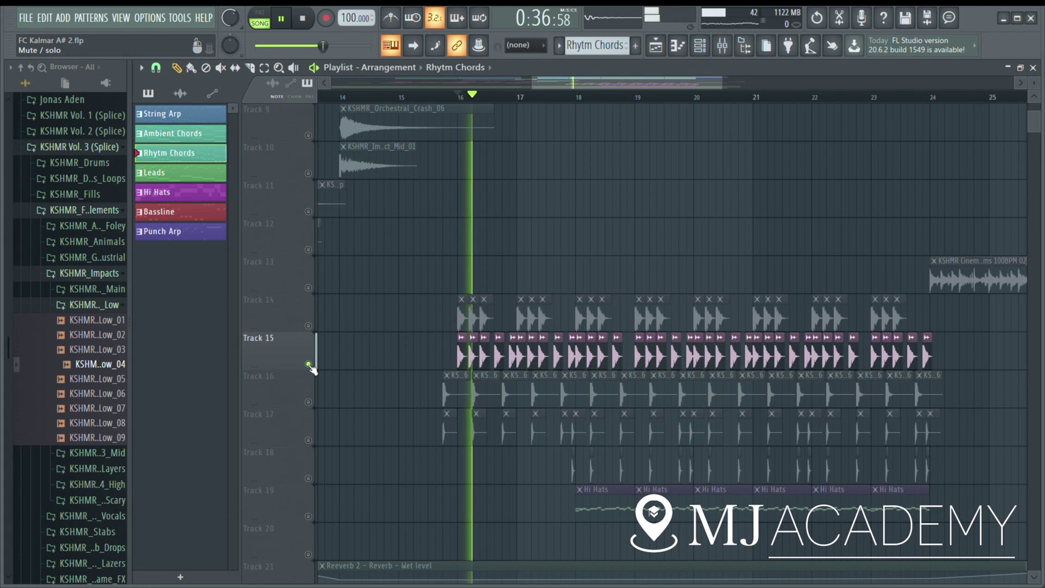
key("space")
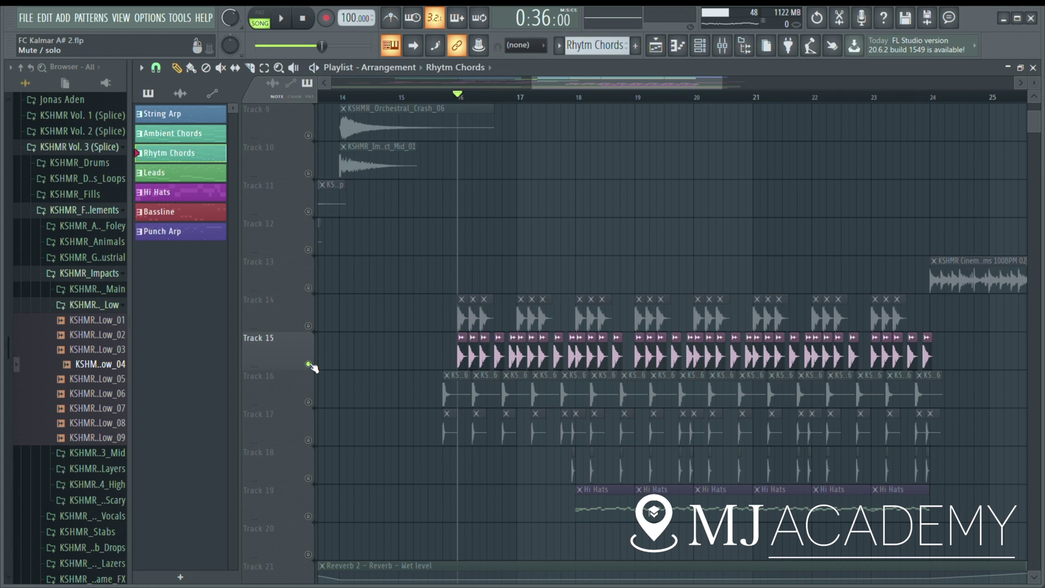
left_click(310, 326)
scroll(366, 375, "down", 3)
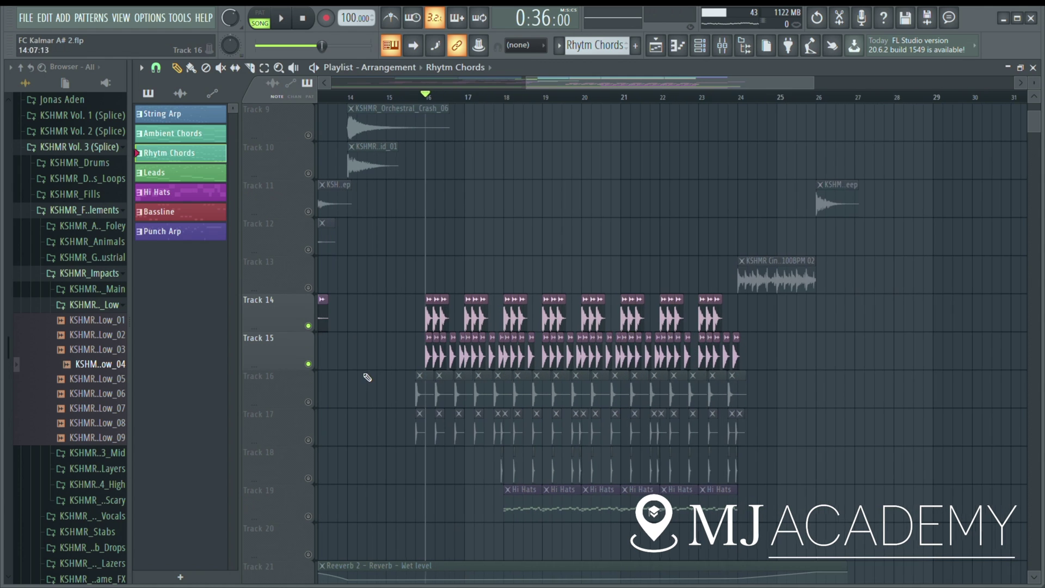
scroll(708, 360, "up", 1)
key("space")
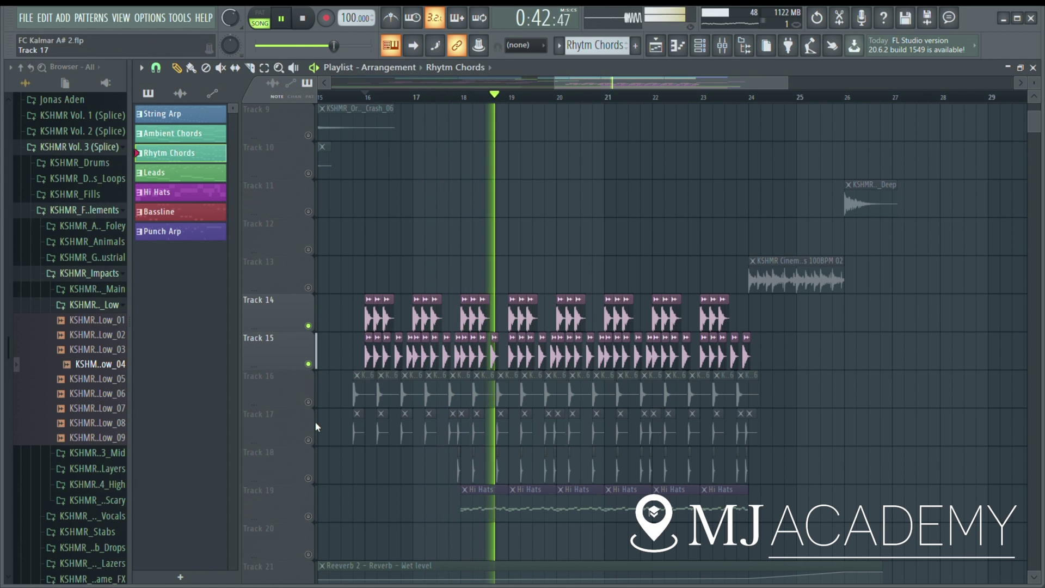
key("space")
Solo Track 16, unmute Track 17 with it, and play both from just before bar 16
scroll(329, 416, "down", 1)
right_click(309, 364)
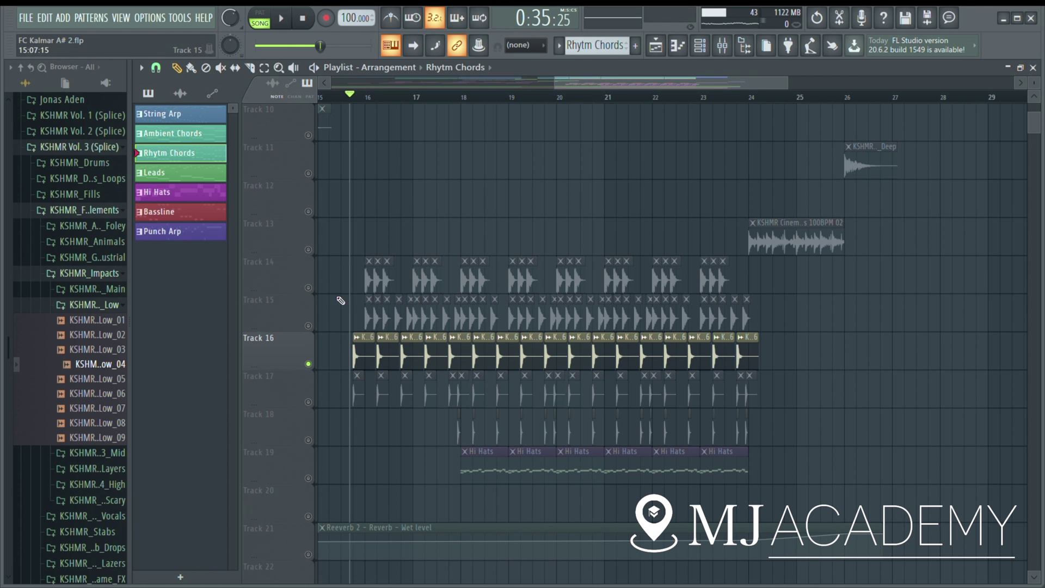
left_click(308, 402)
key("space")
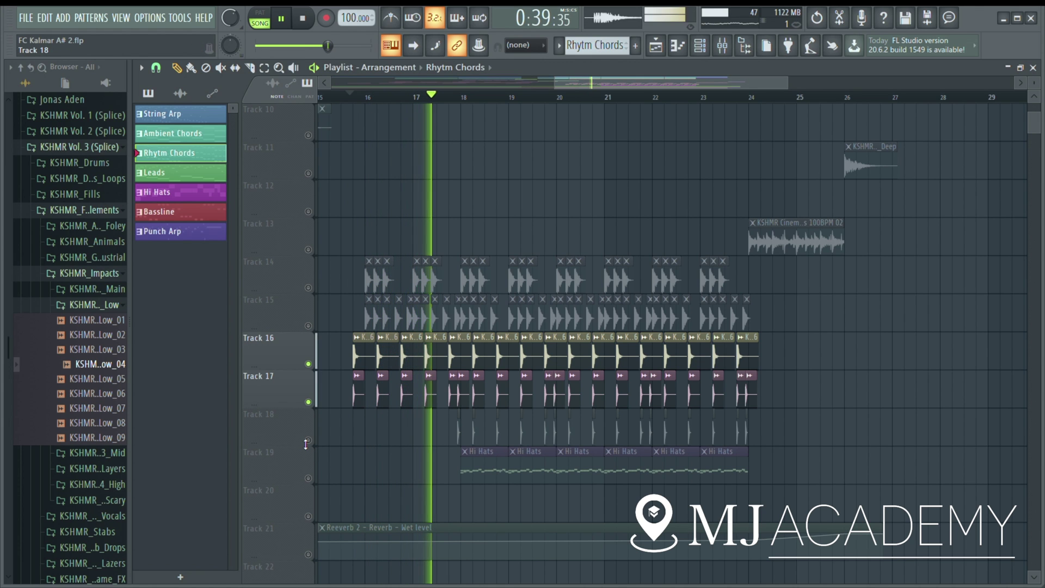
key("space")
Mute Track 17 to play Track 16 alone, and switch the solo to Track 17 during playback
scroll(334, 386, "up", 2)
left_click(309, 402)
key("space")
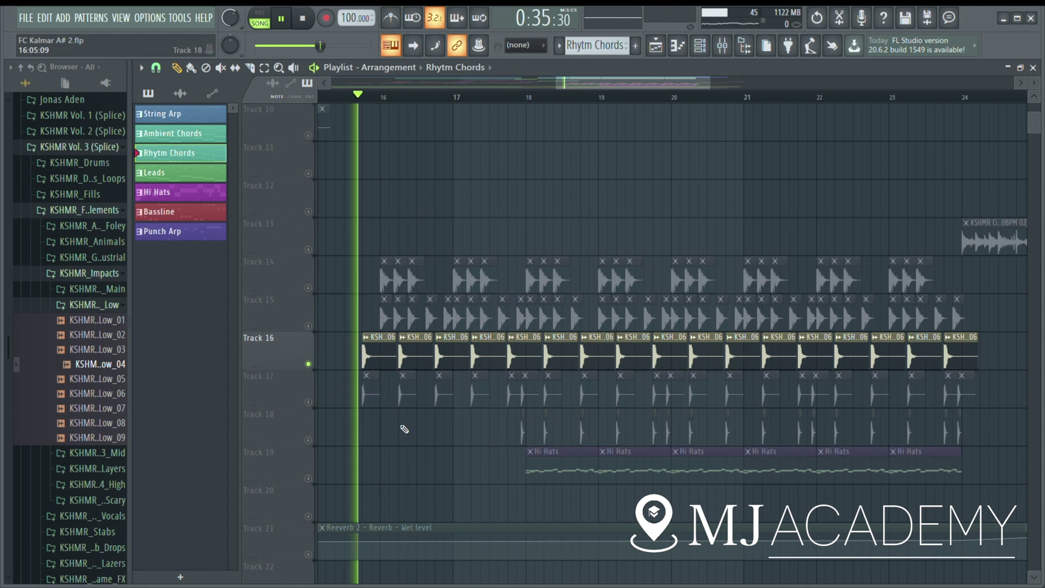
right_click(308, 403)
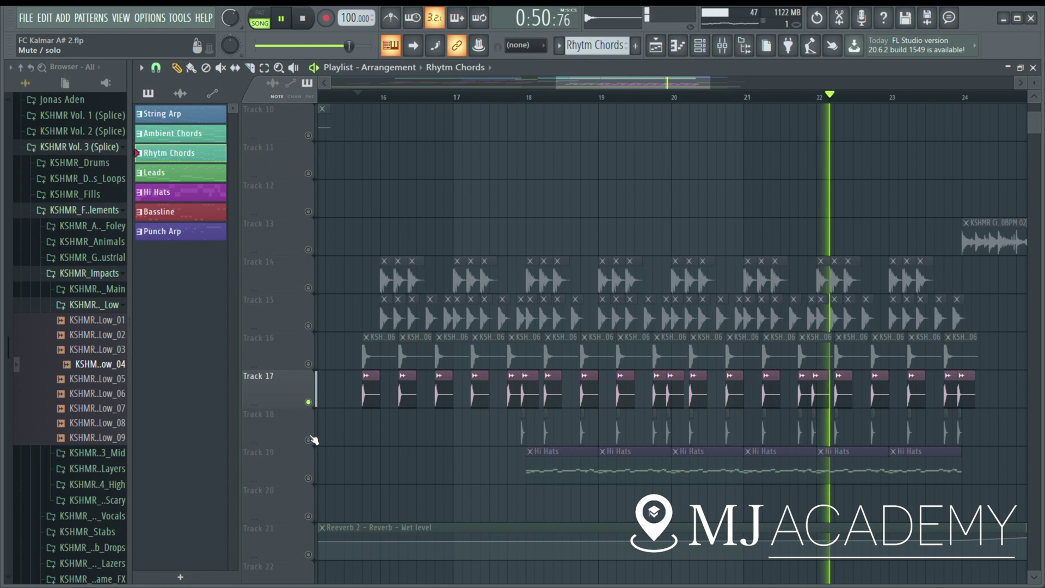
key("space")
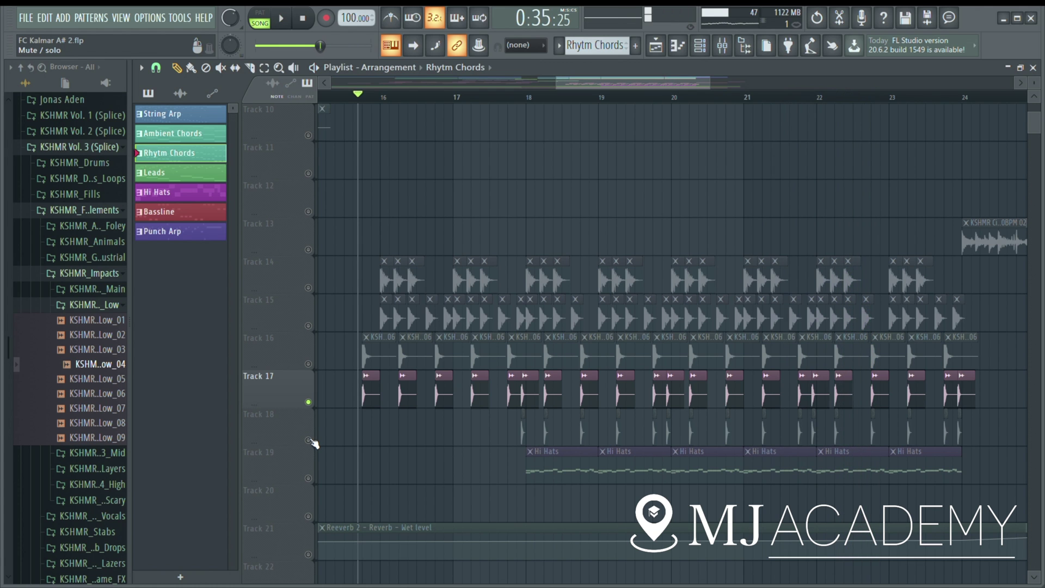
Solo Track 18 and play its KSHMR_Trap_Clap_06 clips from just before bar 18
left_click(311, 439)
scroll(469, 130, "up", 2)
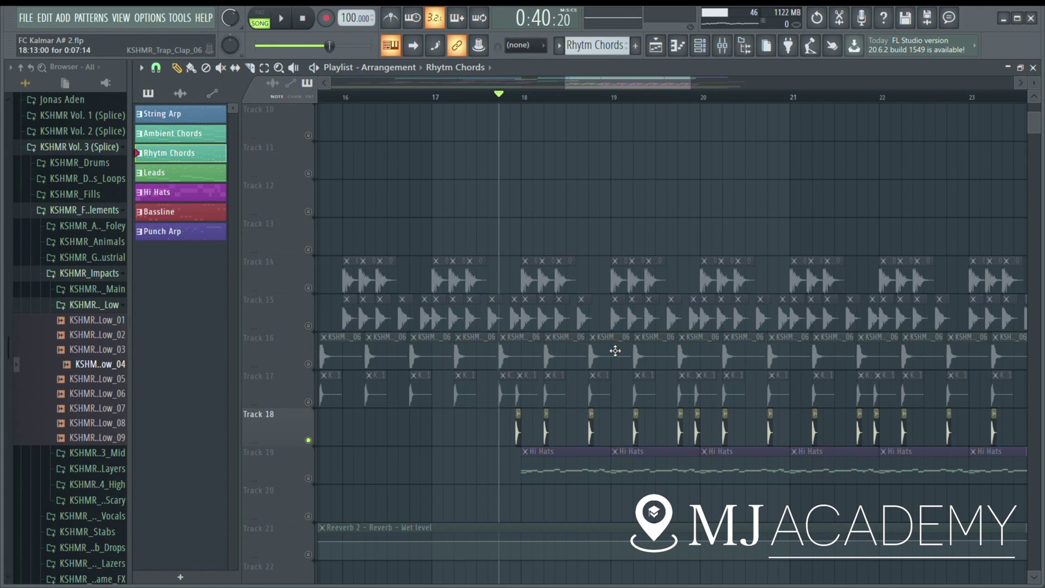
scroll(565, 356, "up", 2)
key("space")
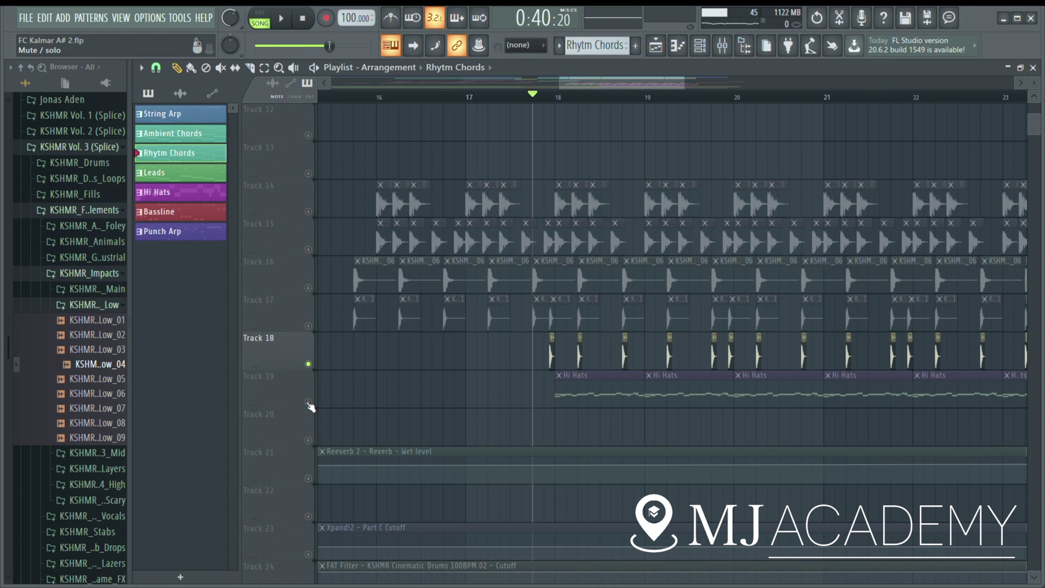
Solo Track 19 and play its Hi Hats pattern clips from bar 18
left_click(310, 407)
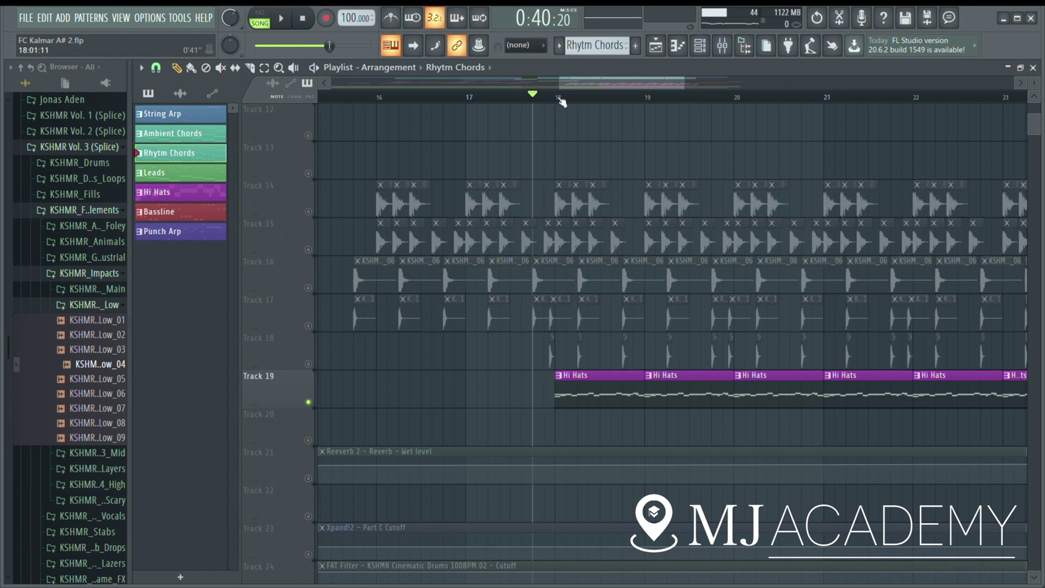
scroll(621, 186, "down", 4)
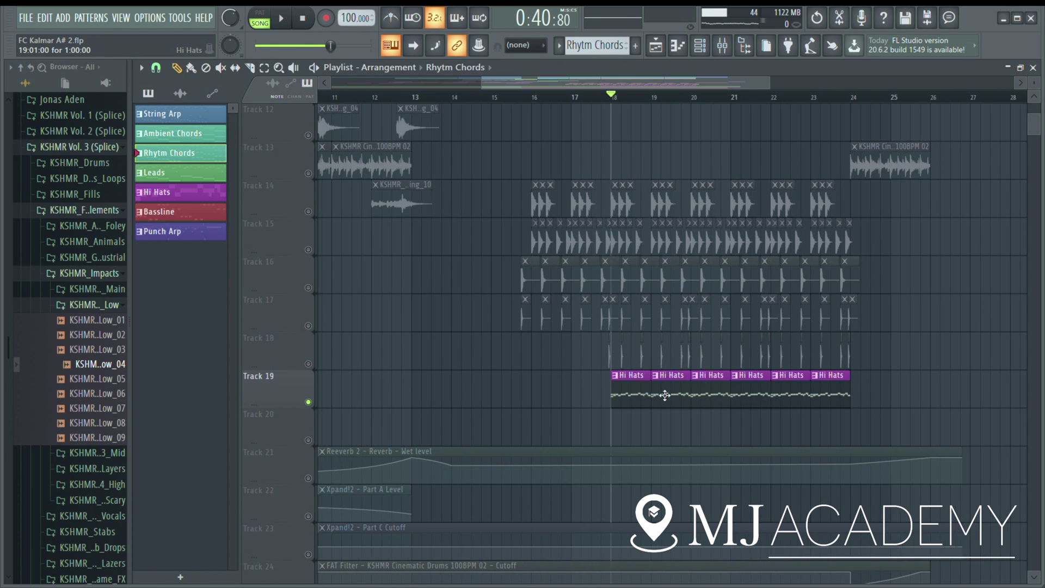
scroll(635, 266, "up", 3)
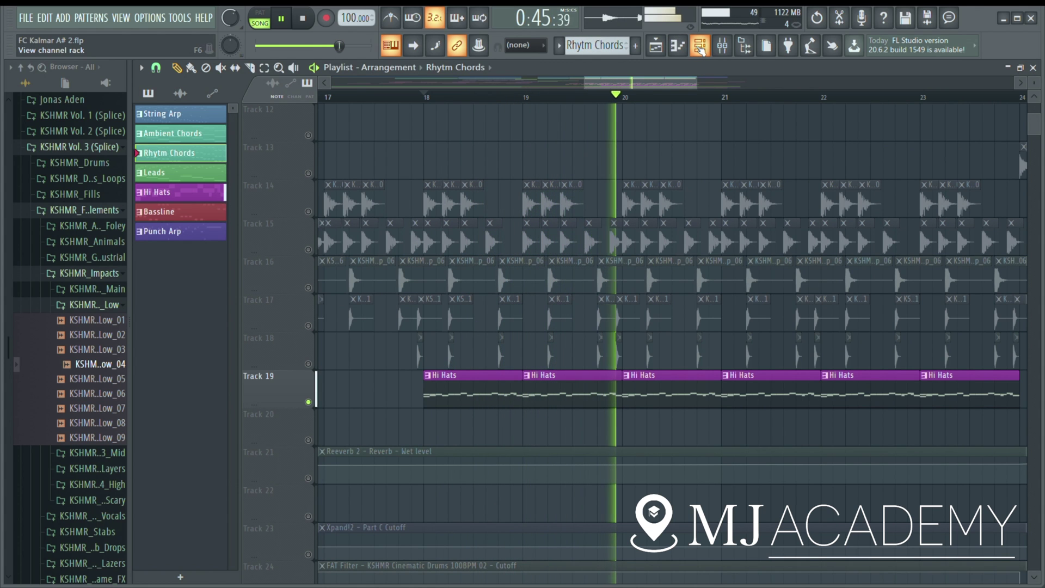
left_click(700, 48)
left_click(285, 188)
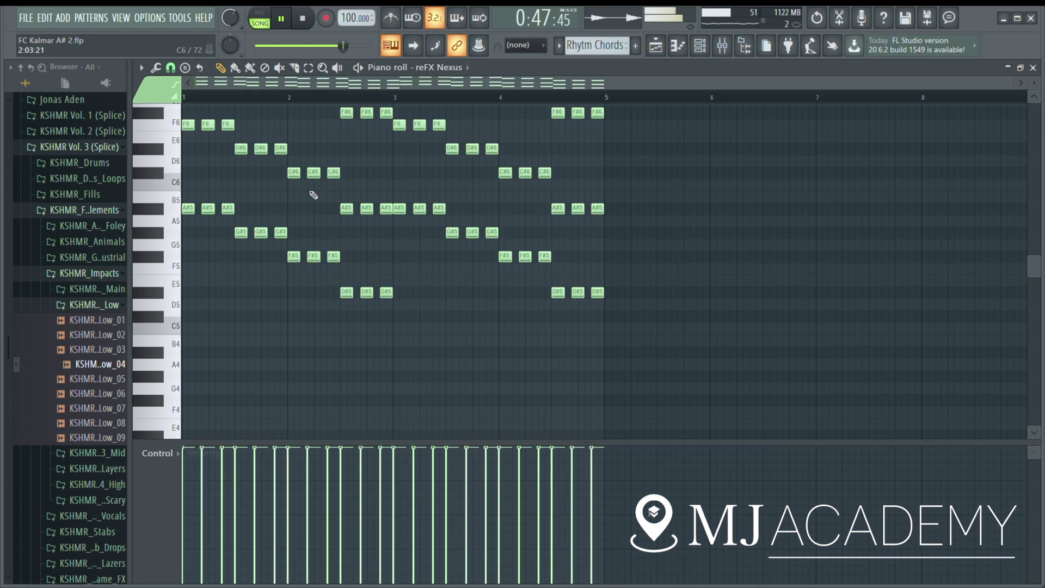
left_click(1034, 67)
Stop playback, open the Hi Hats pattern's PMHTT_Closed_HiHat_01 piano roll, and examine its note pitches and velocities
key("space")
left_click(464, 392)
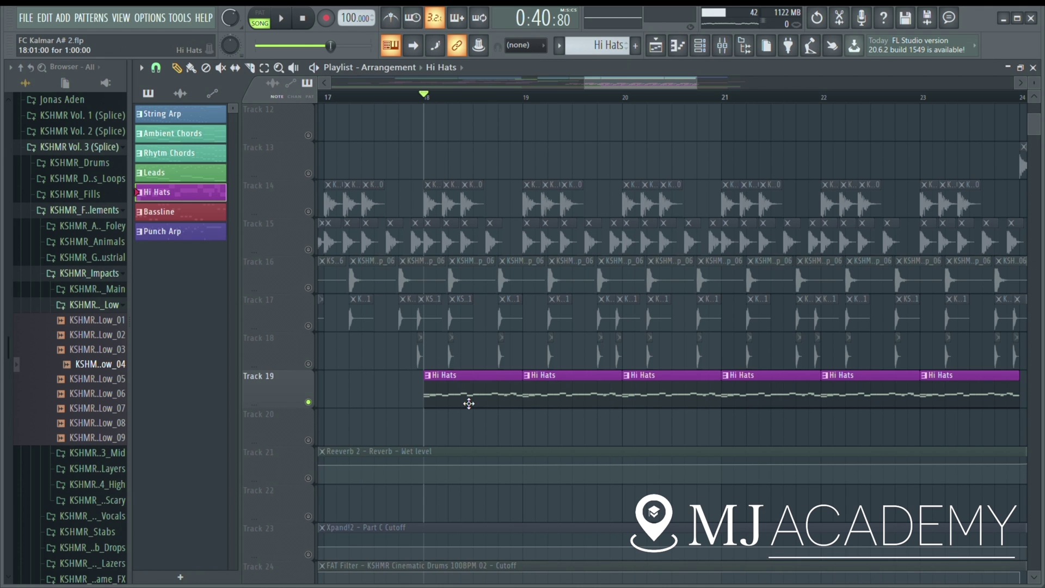
double_click(469, 404)
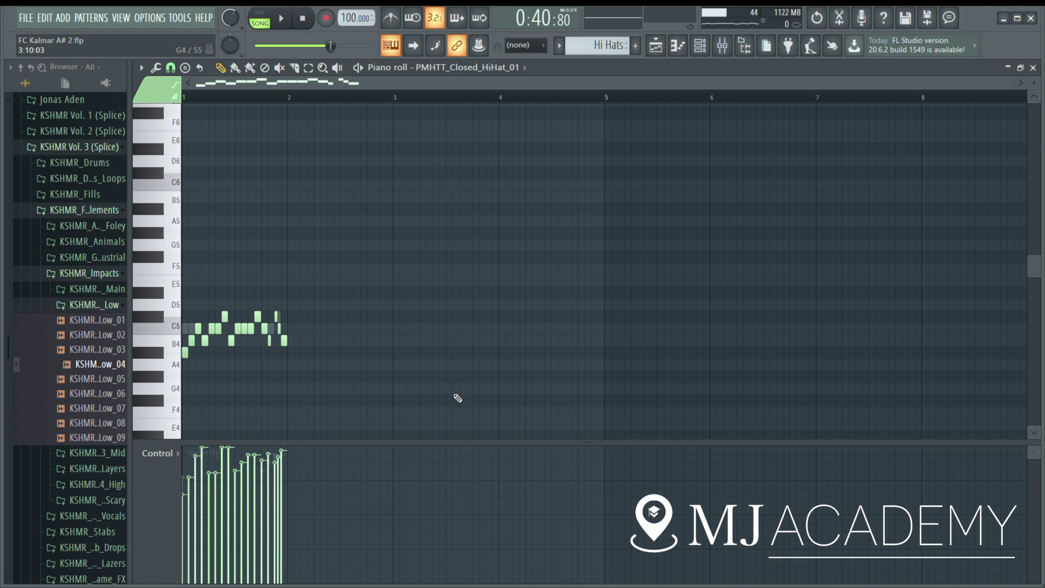
scroll(211, 265, "down", 3)
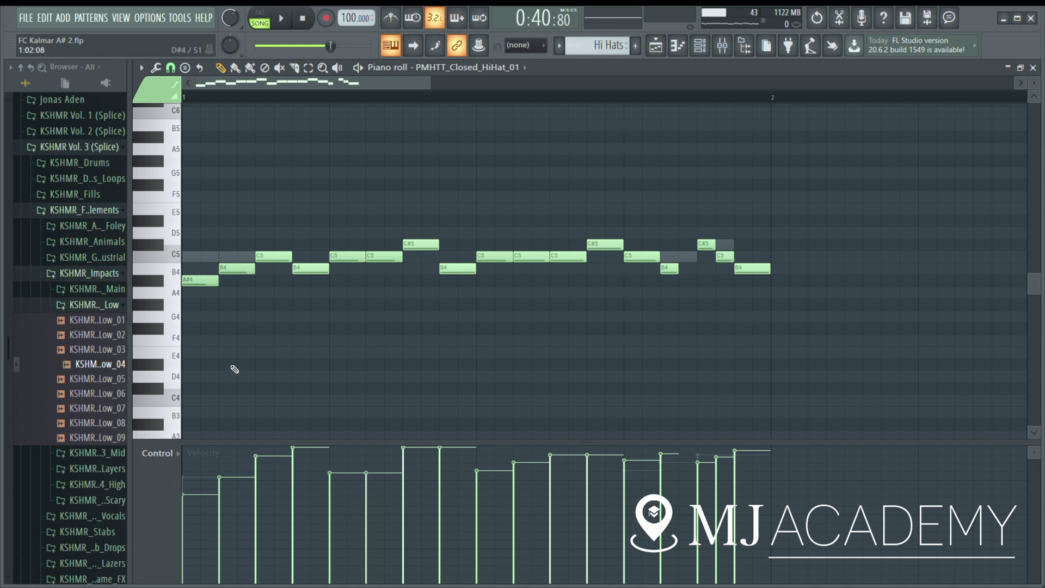
scroll(236, 358, "down", 1)
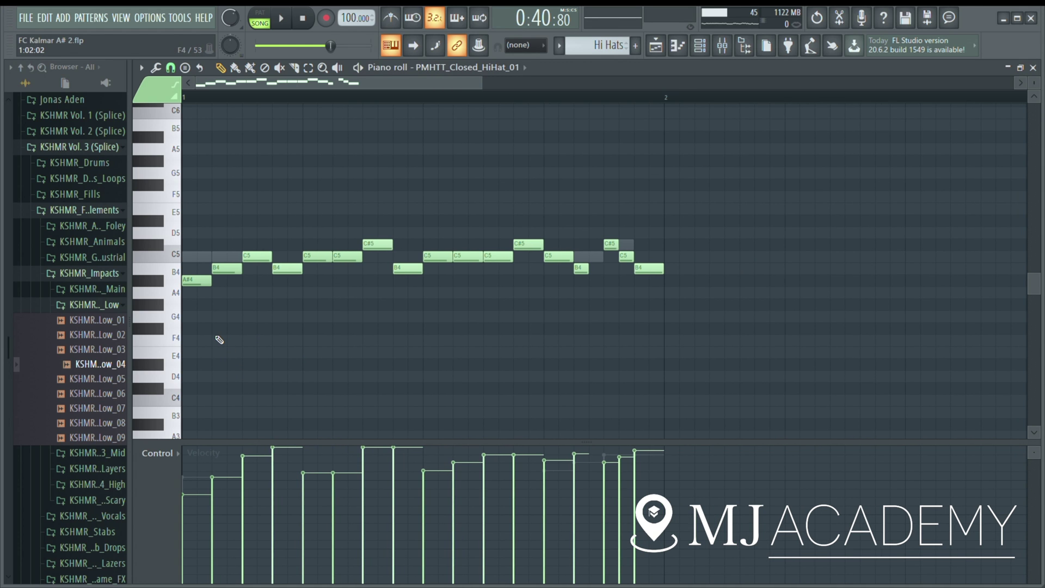
scroll(219, 339, "up", 2)
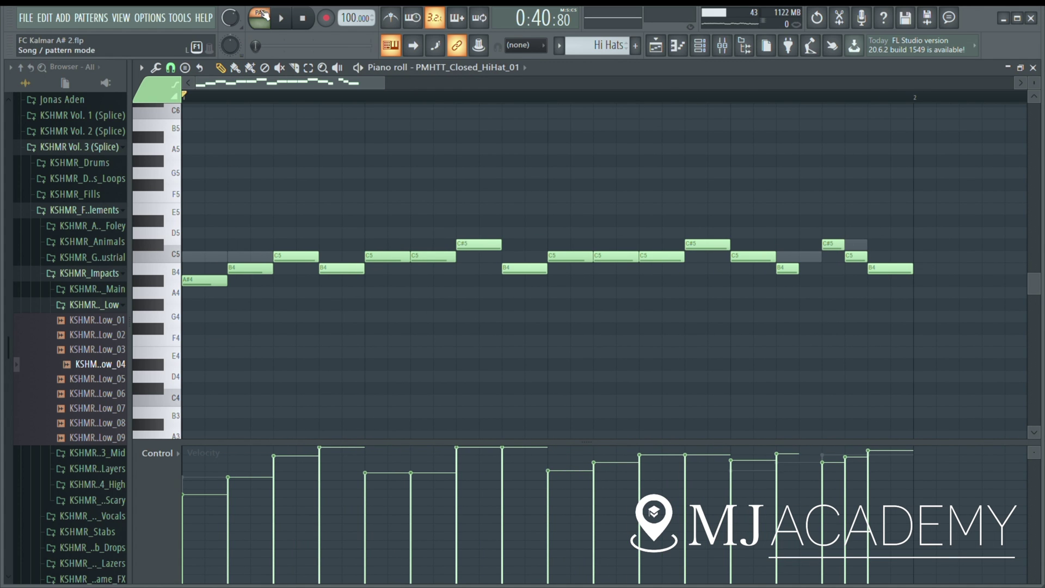
scroll(513, 213, "down", 1)
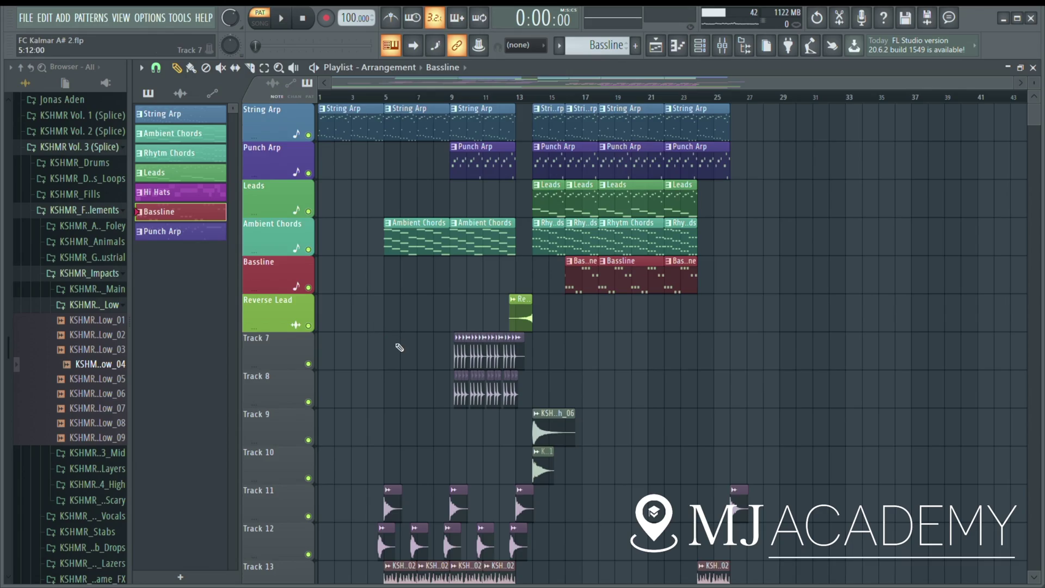
Show the reverb, Xpand!2 and FAT Filter automation clips on Tracks 21 to 24 of the playlist
scroll(378, 348, "down", 4)
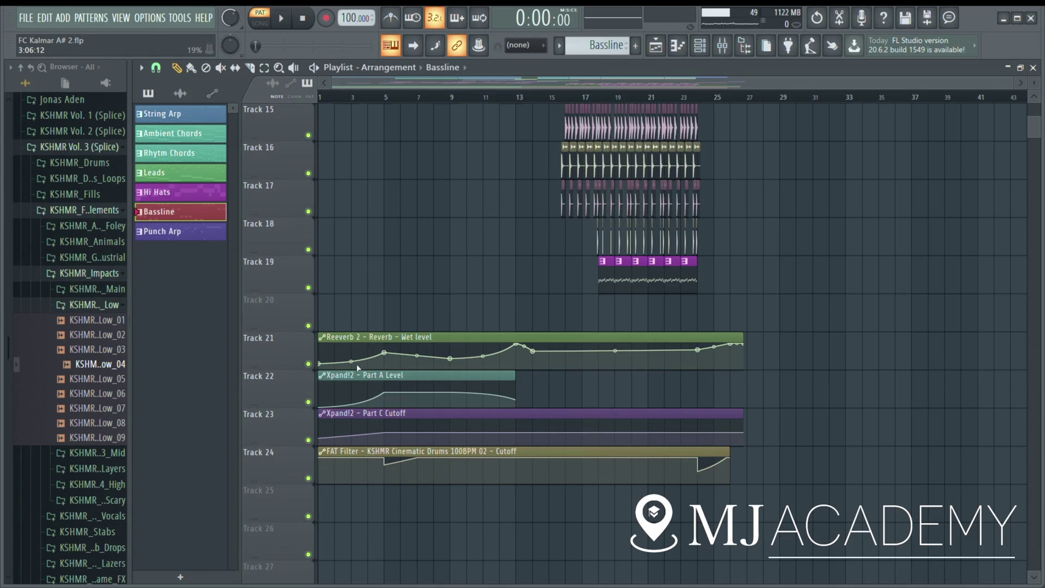
scroll(358, 368, "down", 3)
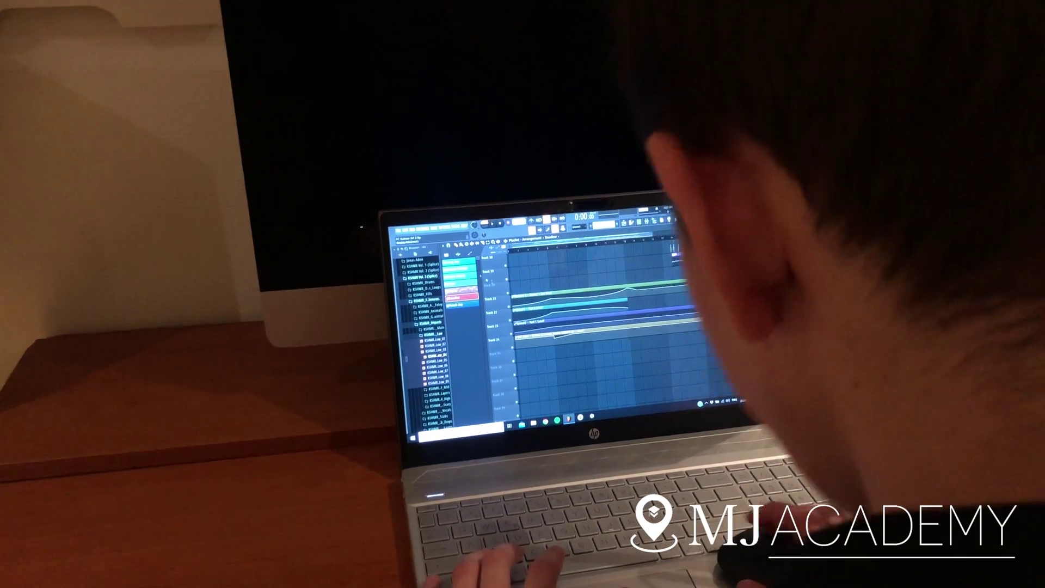